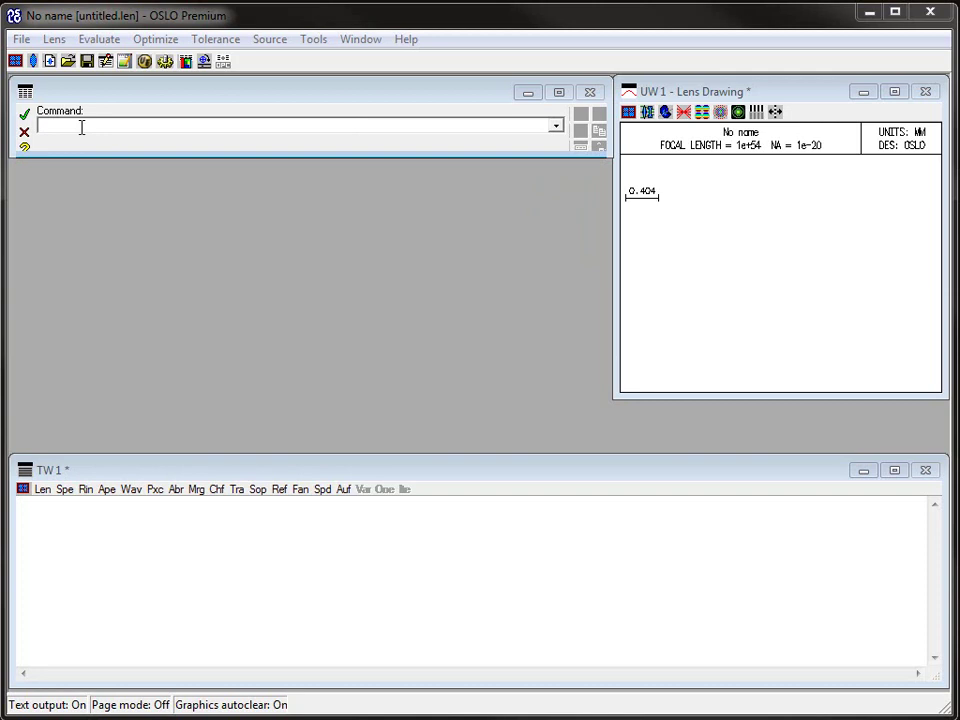
- Start a new catalog-lens file named 'Galilean Telescope' without saving the current lens
left_click(21, 41)
left_click(52, 61)
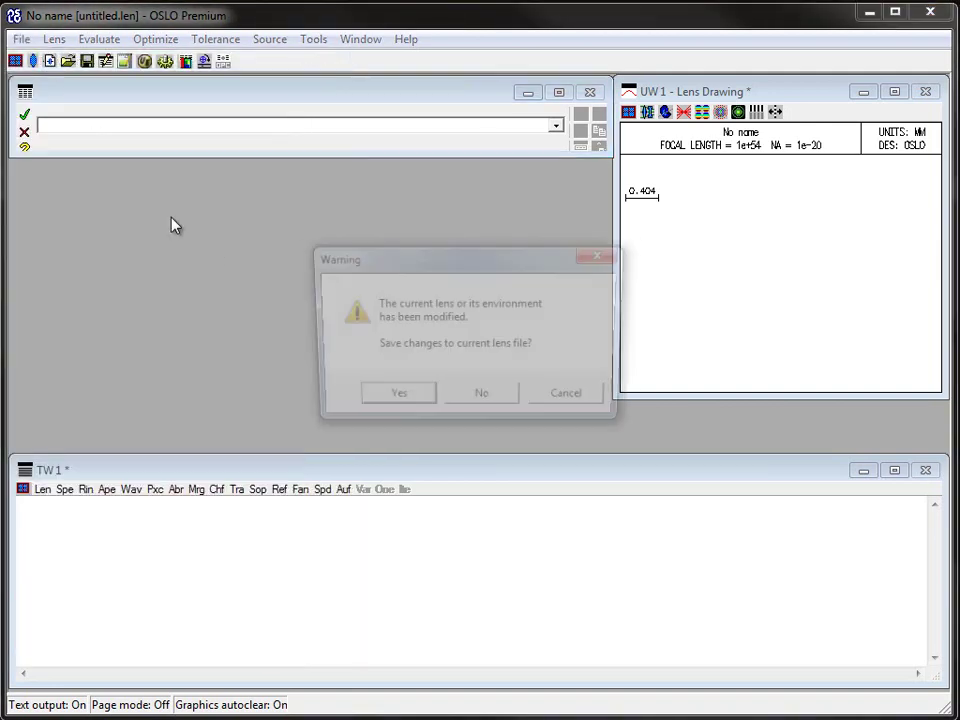
left_click(483, 404)
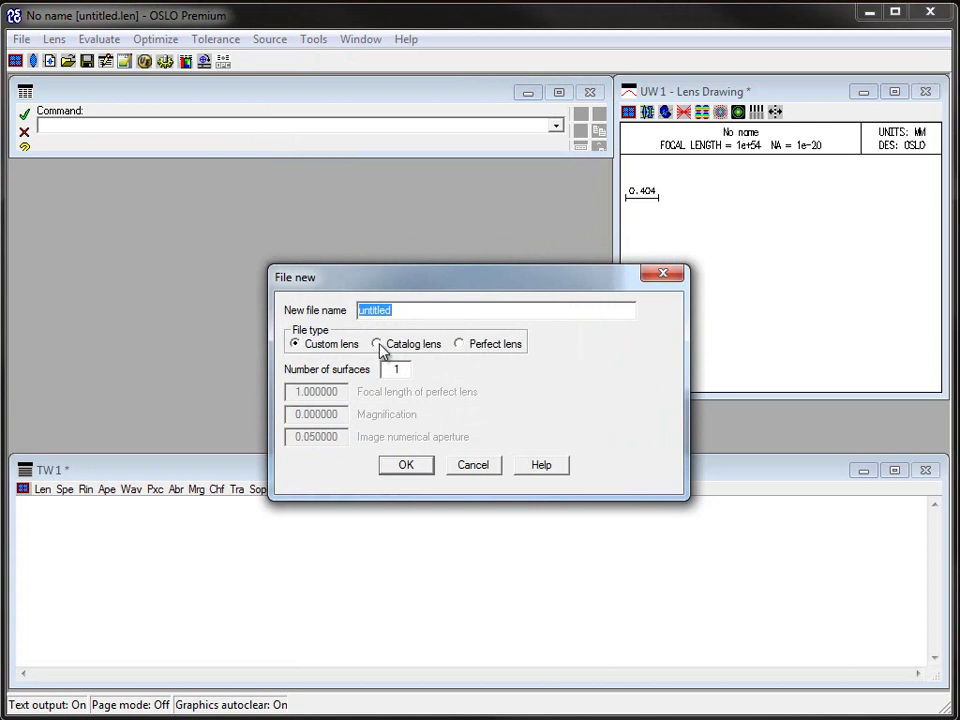
left_click(377, 344)
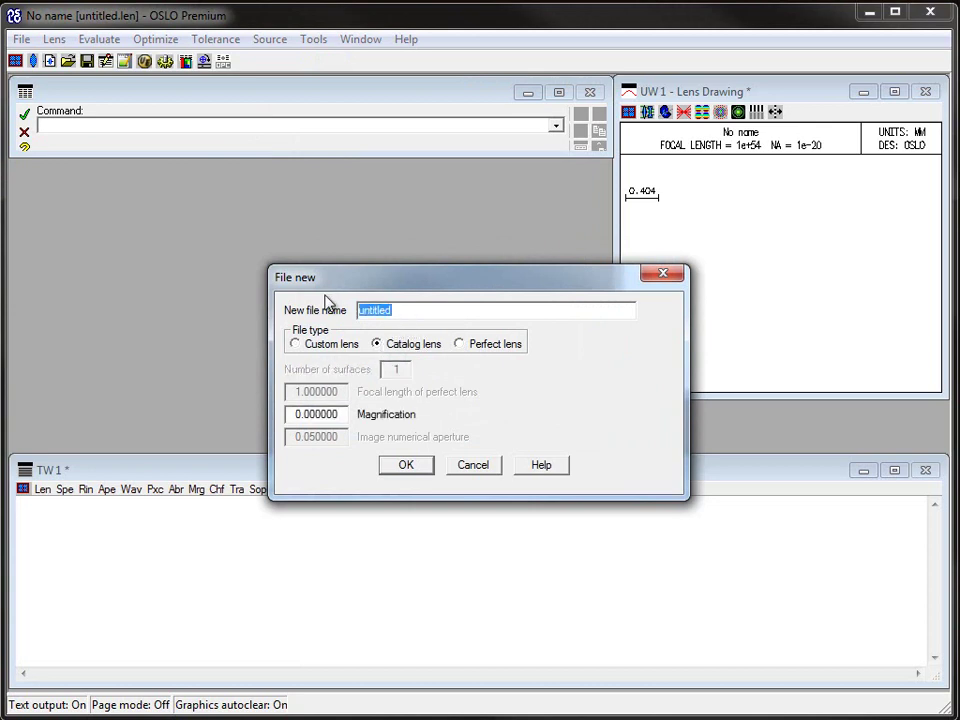
type("galilean")
key("BackSpace")
key("BackSpace")
key("BackSpace")
key("BackSpace")
key("BackSpace")
key("BackSpace")
key("BackSpace")
key("BackSpace")
key("BackSpace")
type("Galilean Telescope")
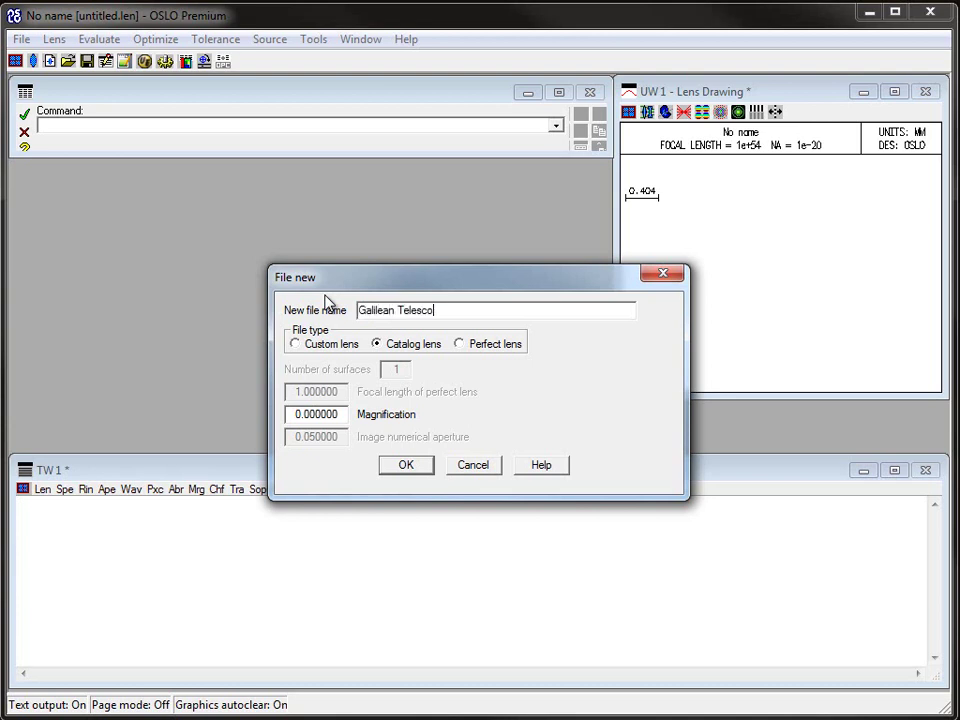
- From the edmund catalog, insert the -25.000 EFL biconcave lens EDCV32993 into the new lens
left_click(399, 467)
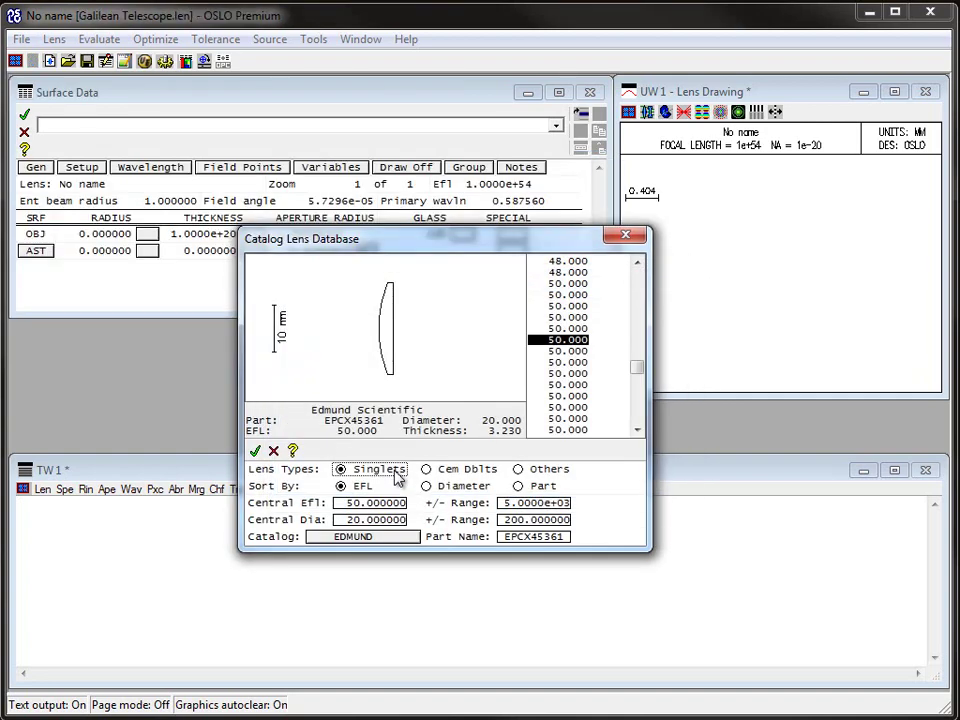
left_click(372, 541)
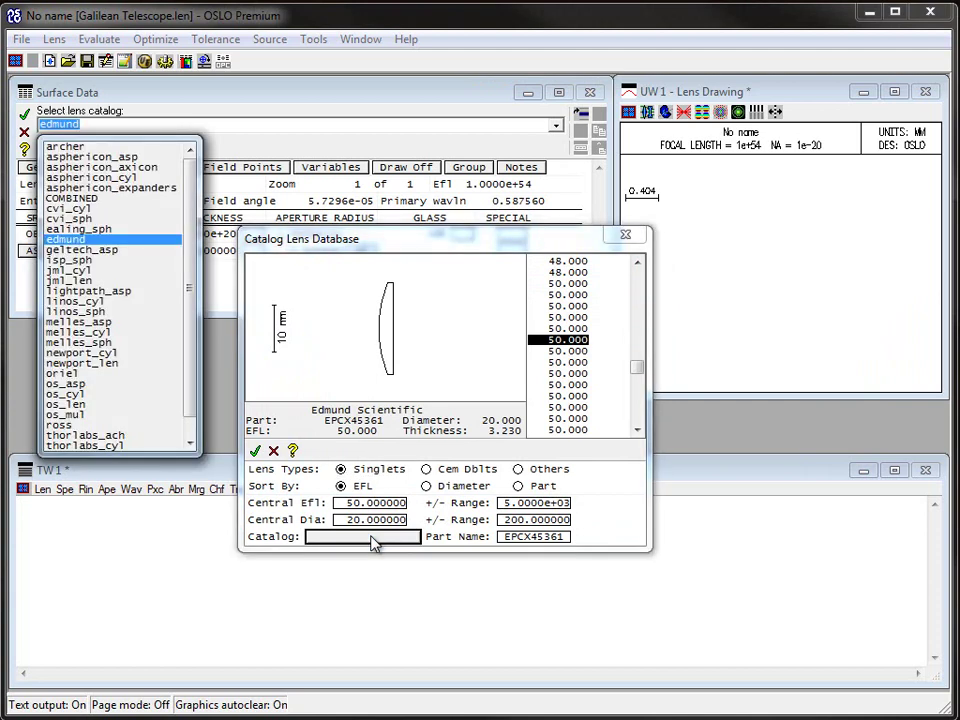
left_click(82, 241)
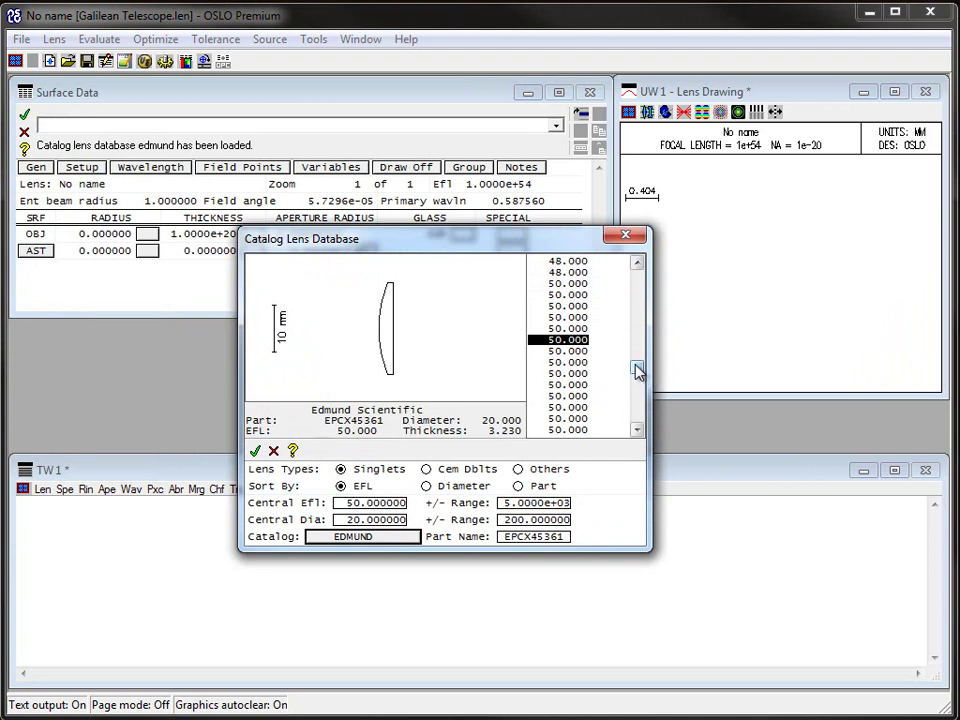
left_click_drag(636, 370, 636, 287)
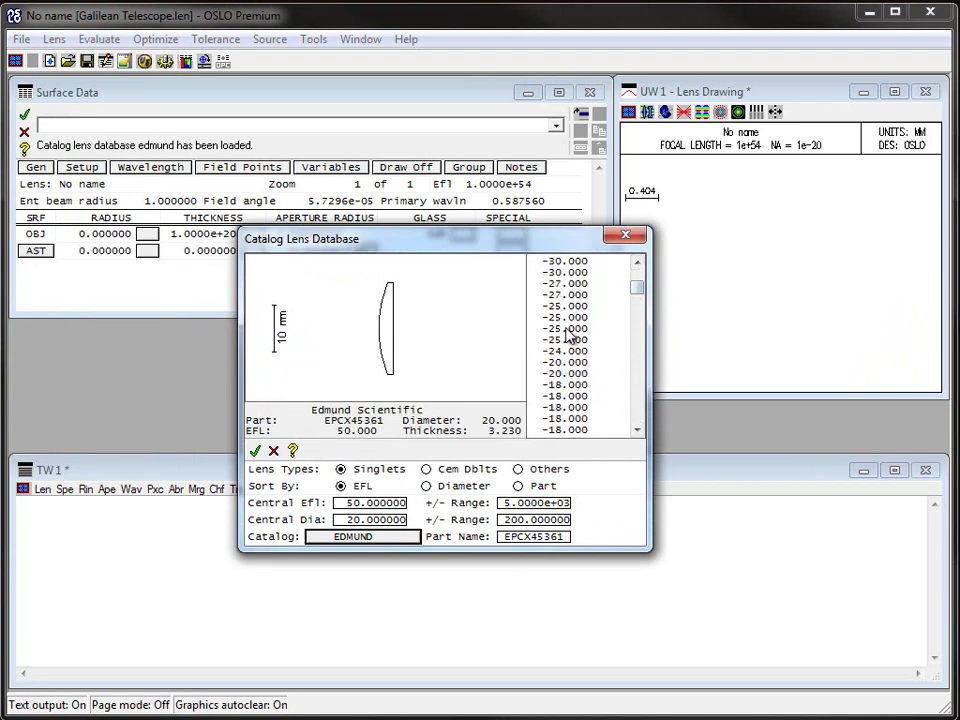
left_click(566, 330)
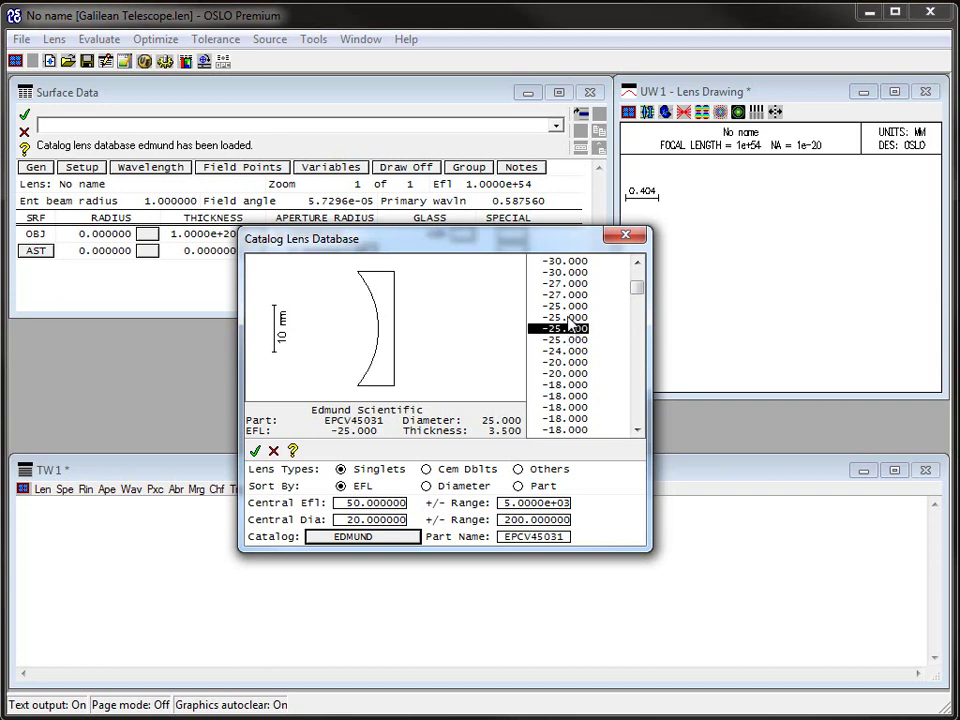
left_click(583, 340)
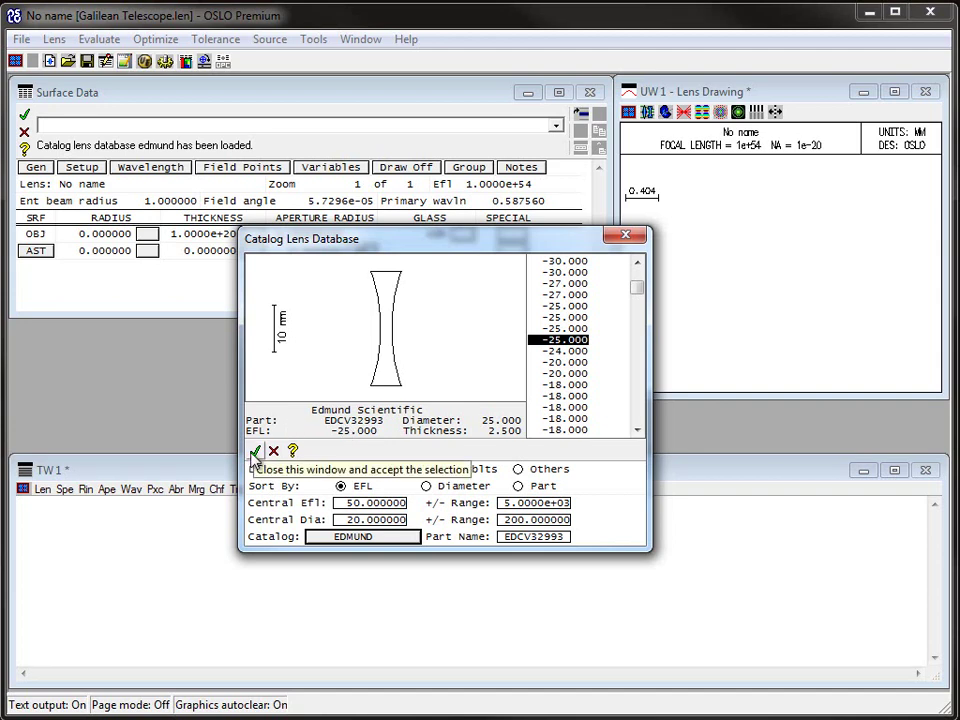
left_click(256, 452)
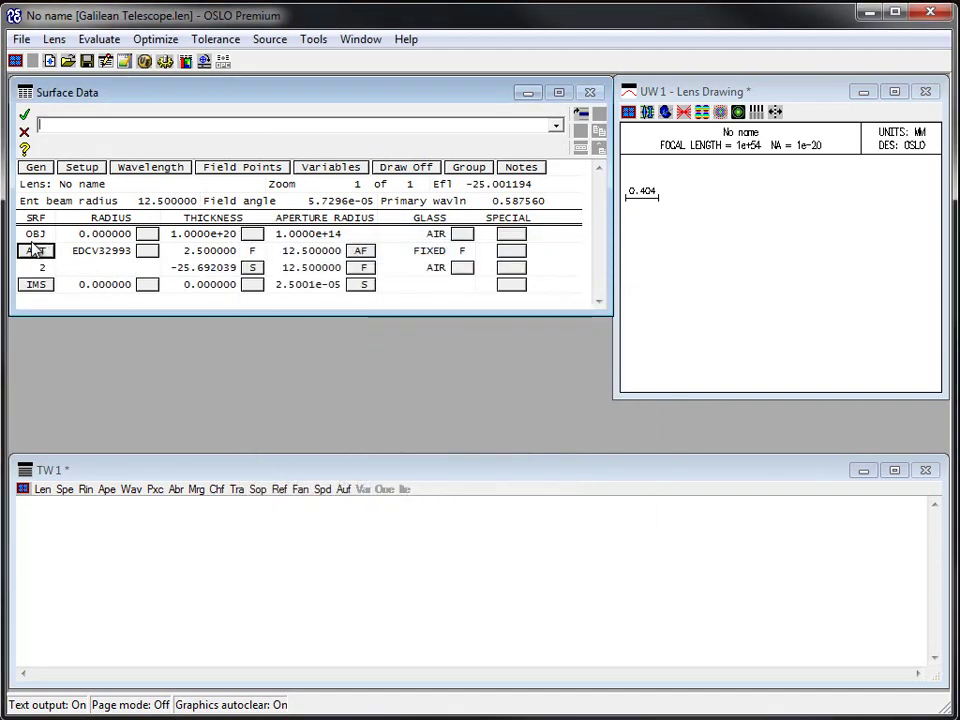
- From the AST row, start a catalog-lens insert and select Edmund's 50.000 EFL lens EPCX32971
right_click(35, 251)
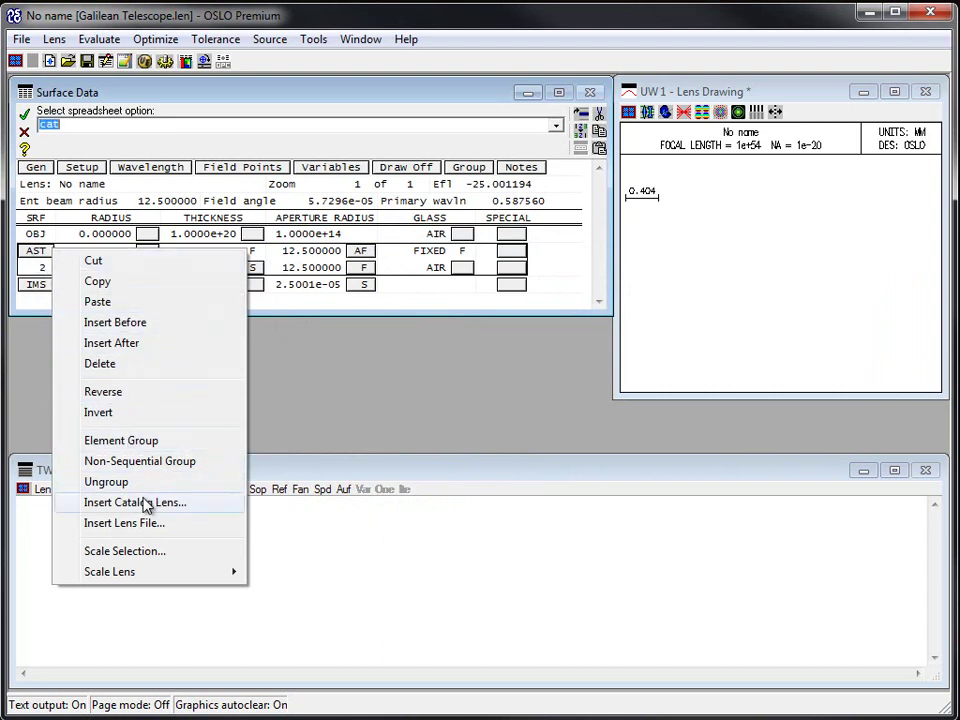
left_click(140, 503)
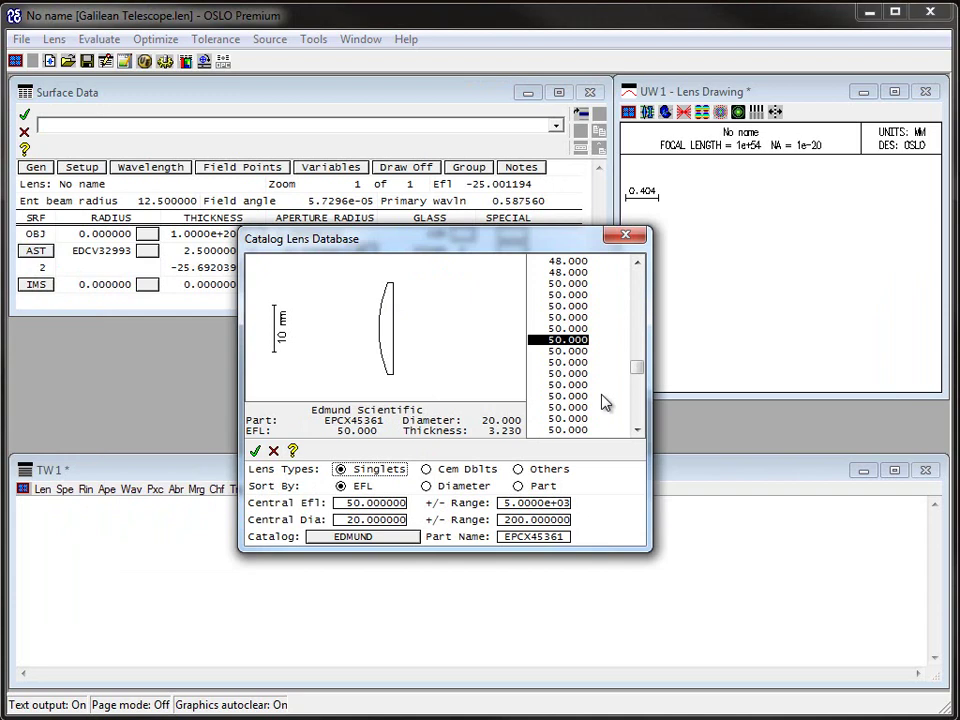
left_click(637, 431)
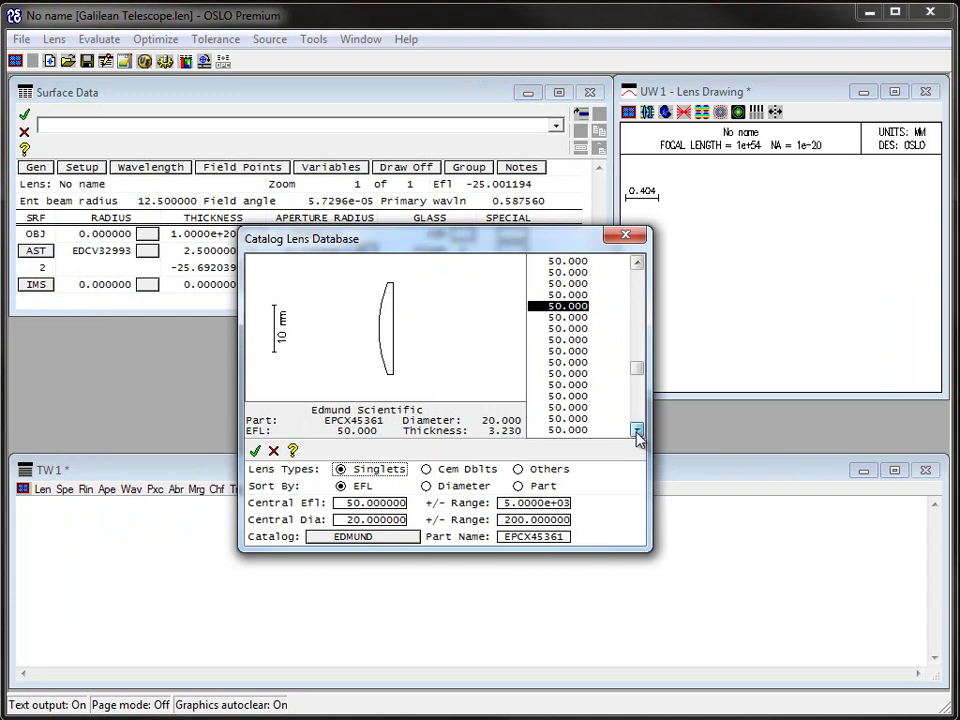
left_click(637, 431)
left_click(637, 431)
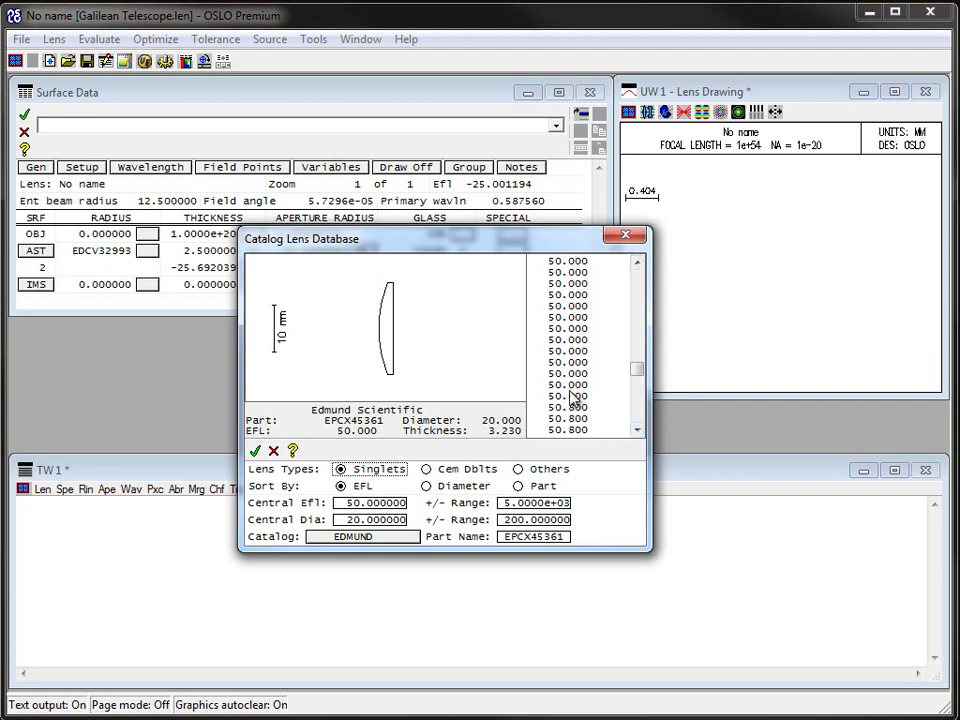
left_click(567, 397)
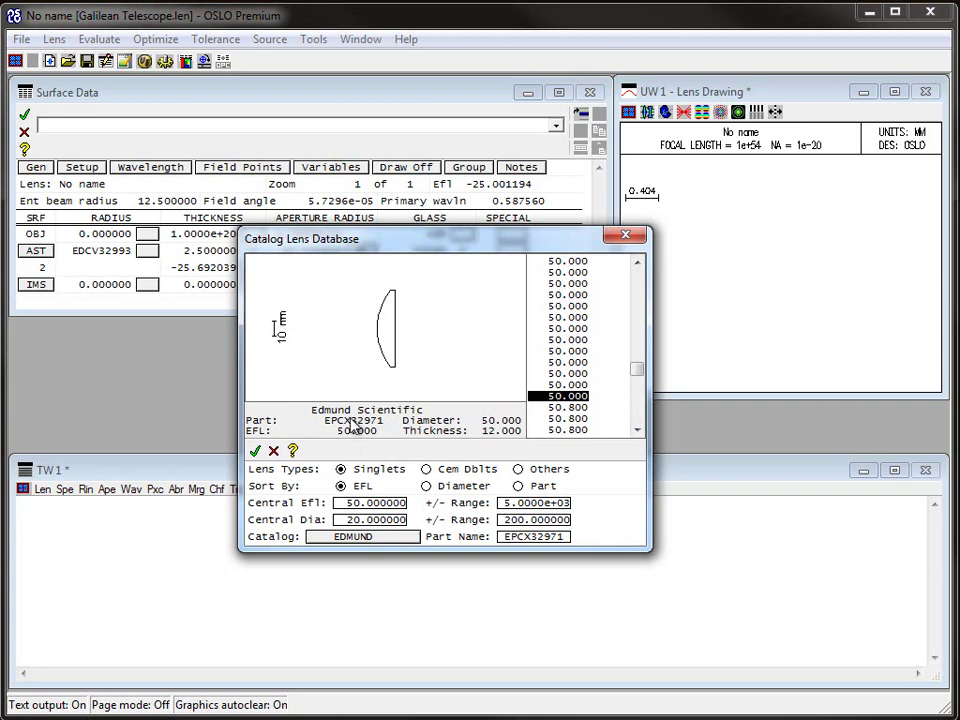
- Insert EPCX32971 and draw the two-lens system in plan view with rays
left_click(255, 451)
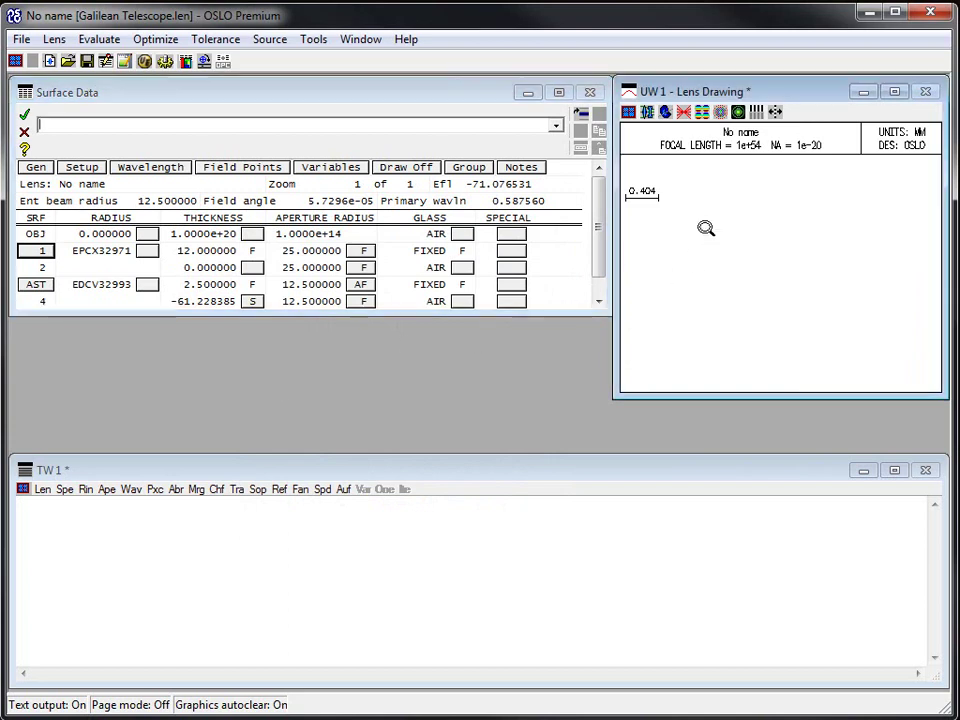
left_click(651, 118)
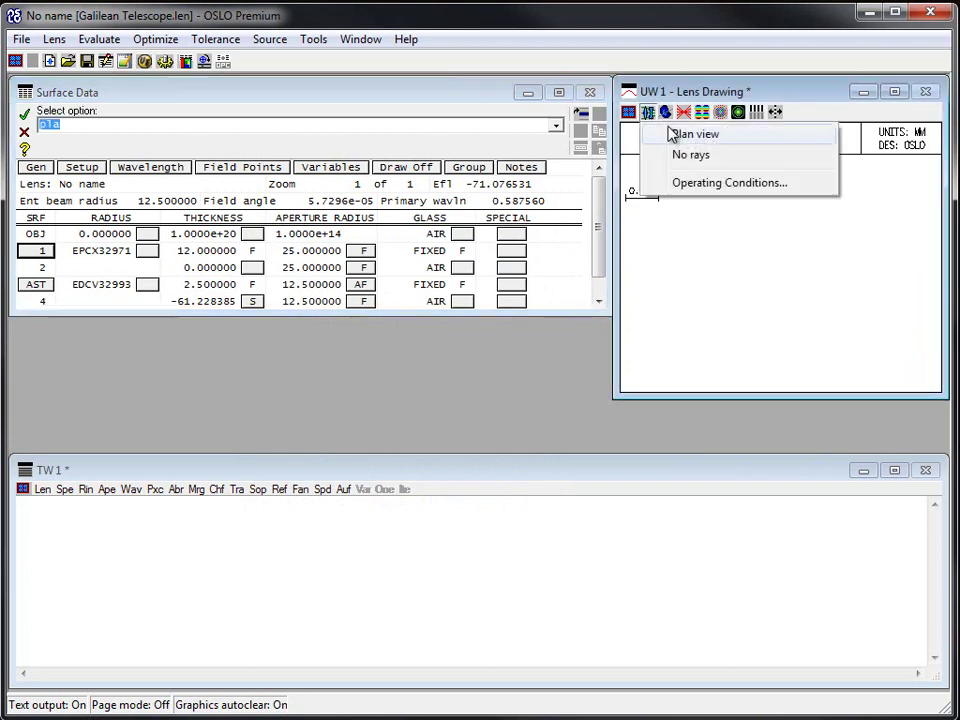
left_click(671, 133)
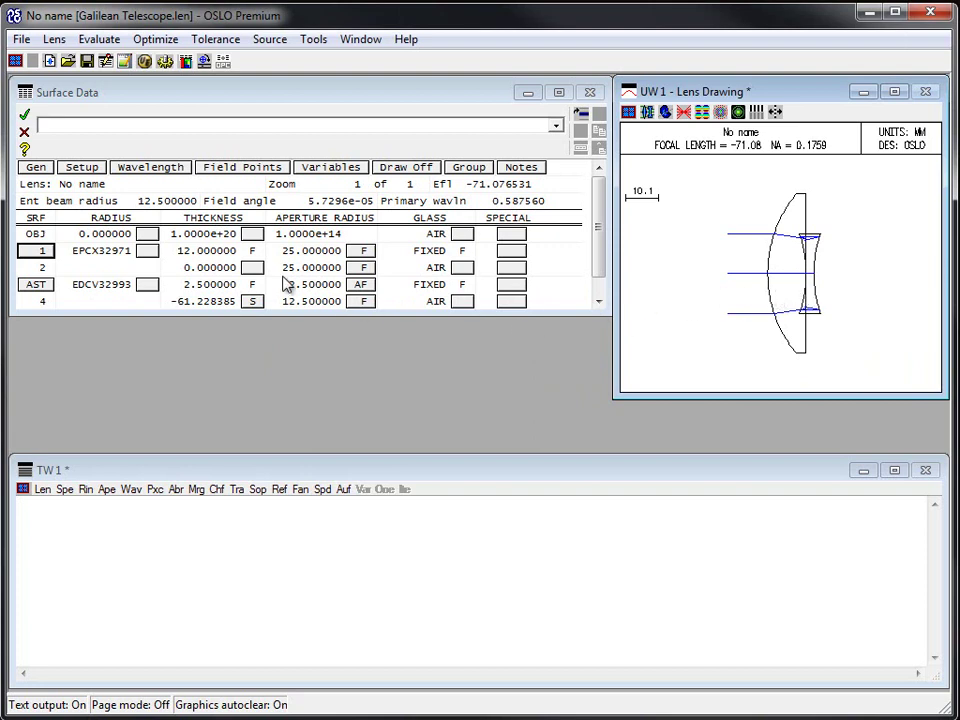
- Turn on Autodraw and move EDCV32993's rows ahead of EPCX32971 via cut and paste
left_click(36, 286)
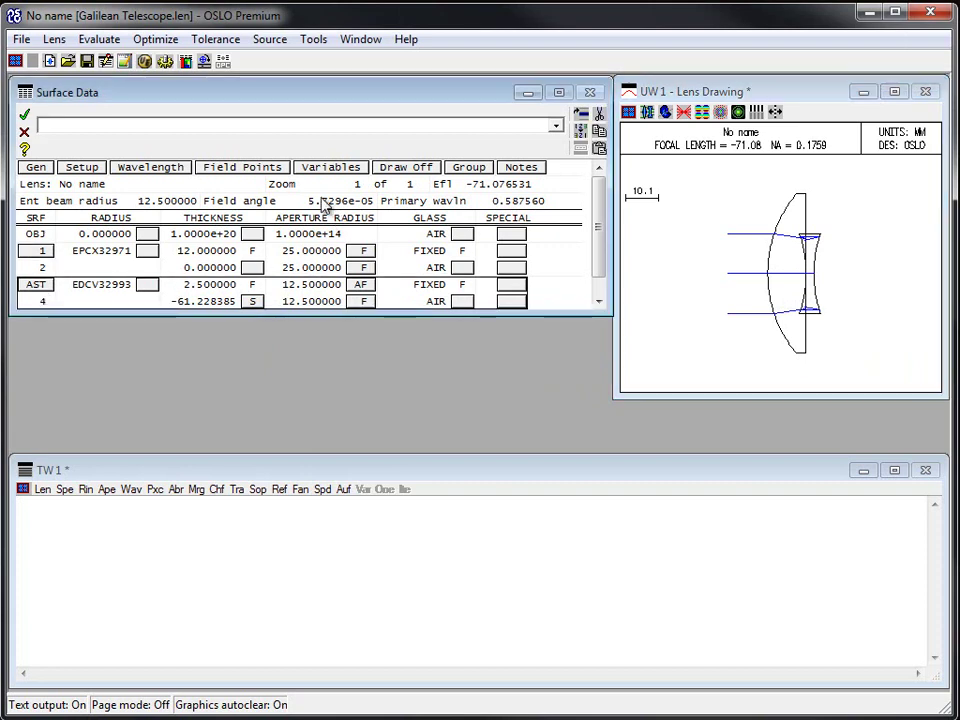
left_click(395, 168)
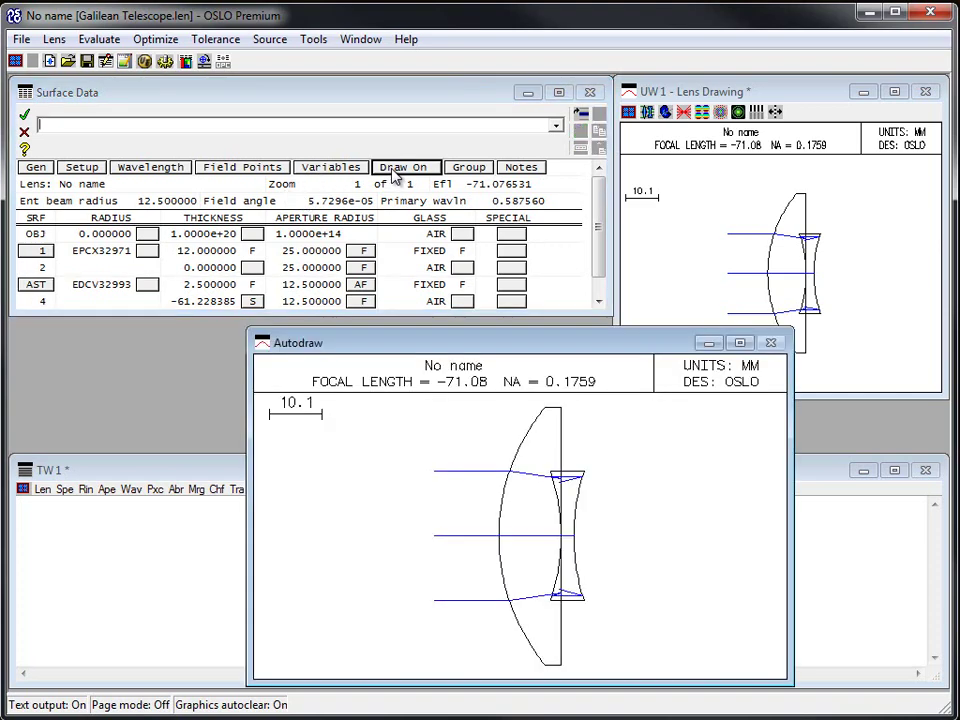
left_click(36, 285)
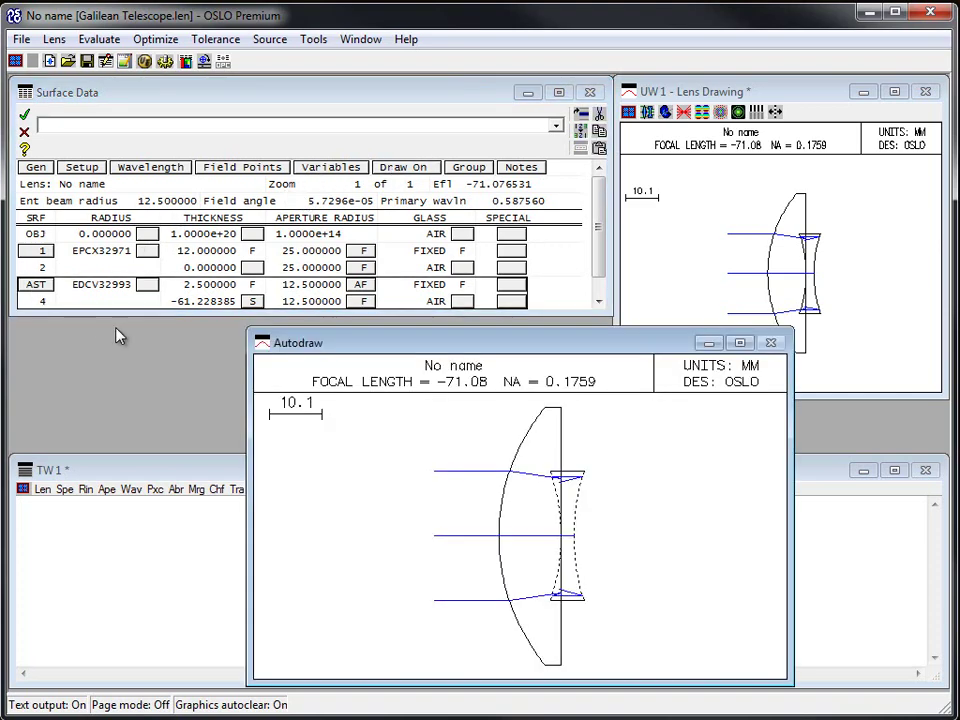
left_click(599, 114)
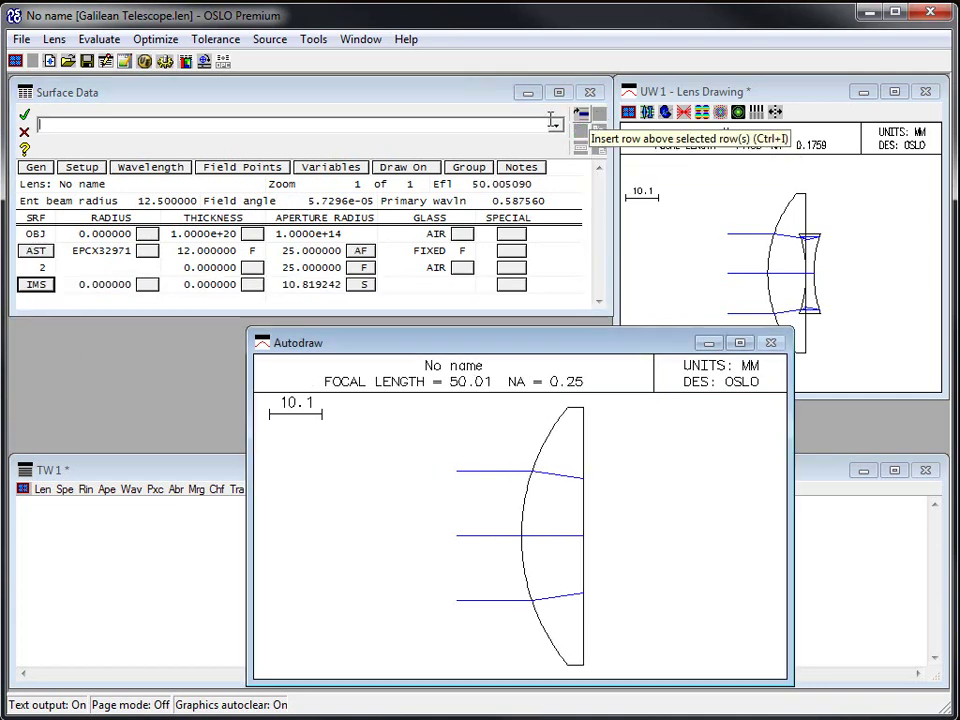
left_click(36, 251)
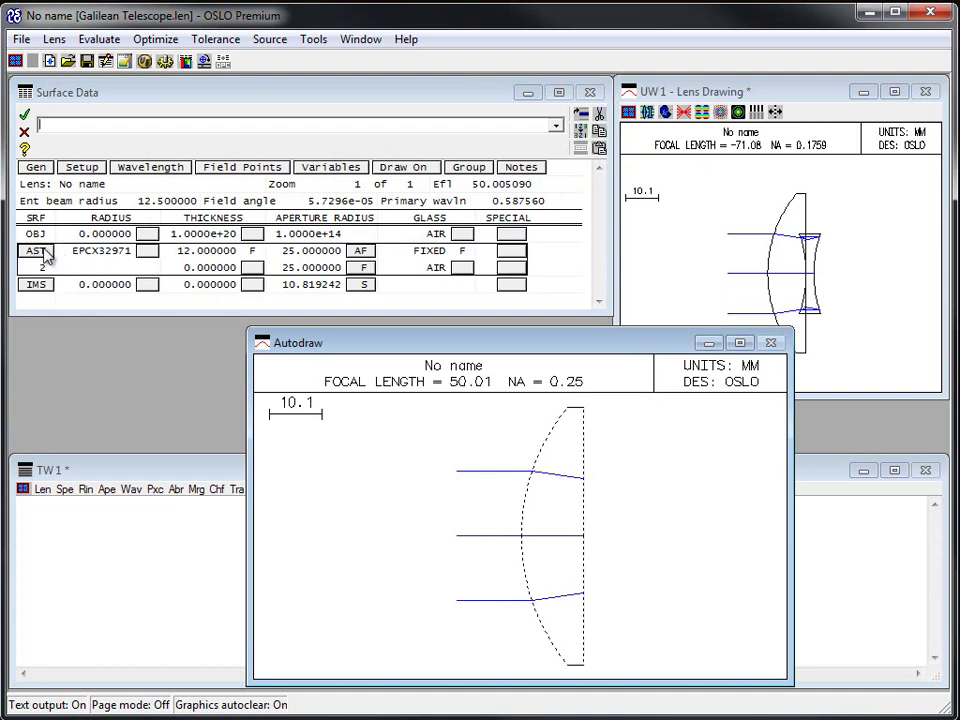
left_click(601, 147)
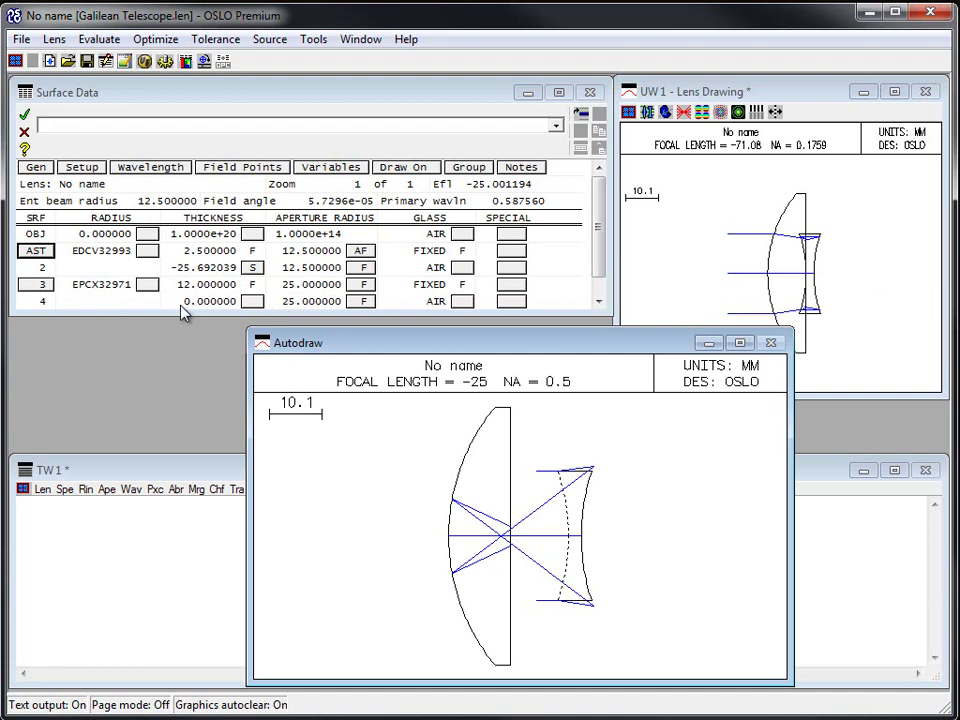
- Give surface 4's thickness an axial ray height solve of 0, yielding -6.723743 mm
left_click_drag(171, 316, 167, 336)
left_click(255, 303)
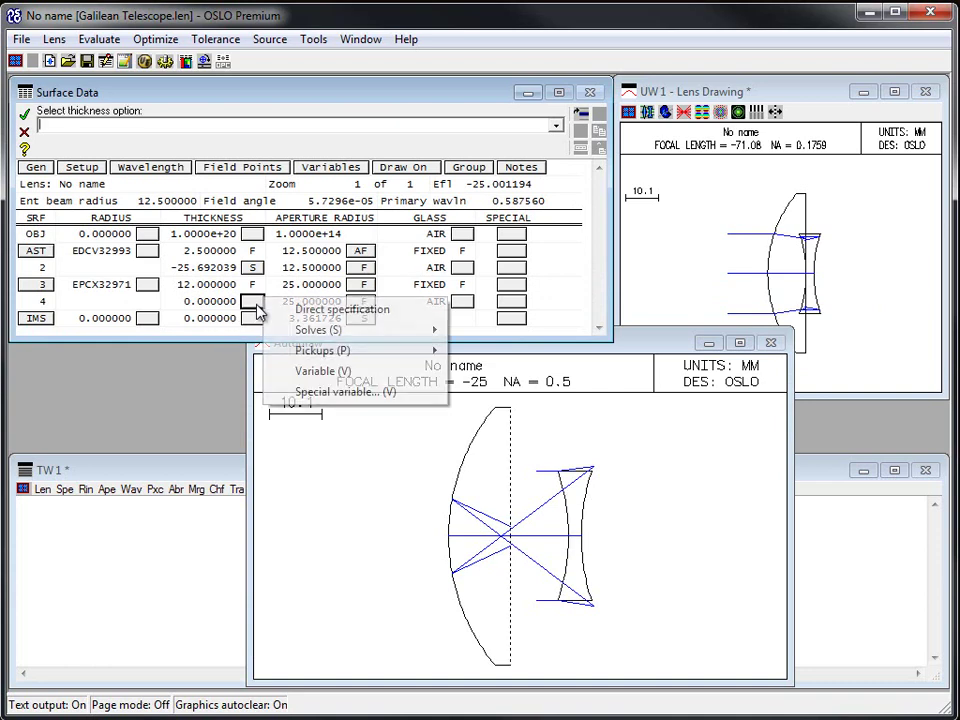
mouse_move(352, 332)
left_click(490, 333)
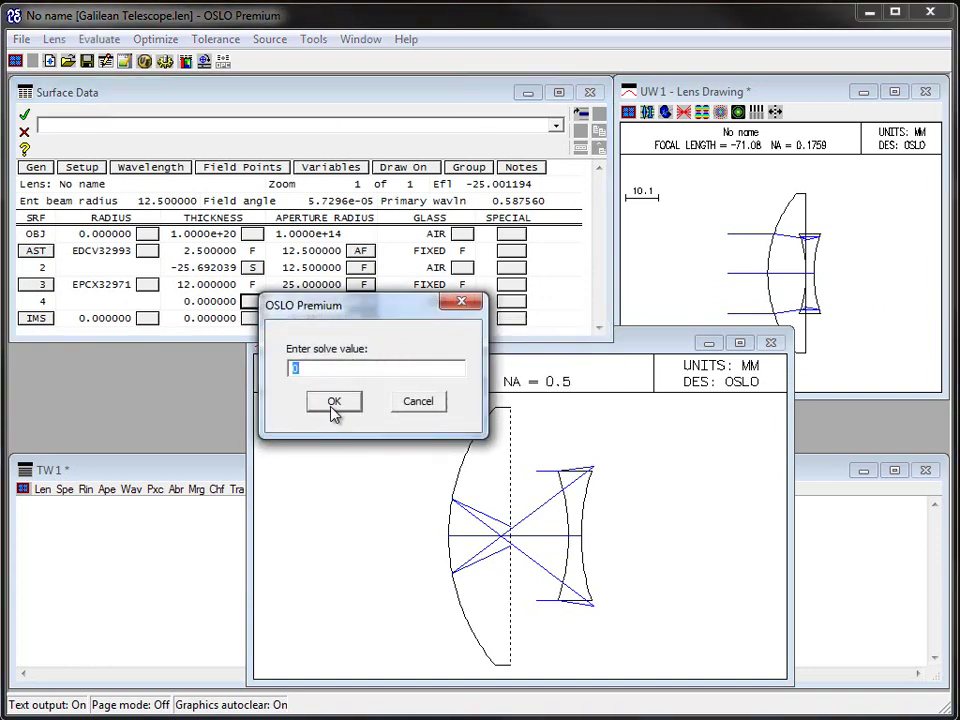
left_click(334, 404)
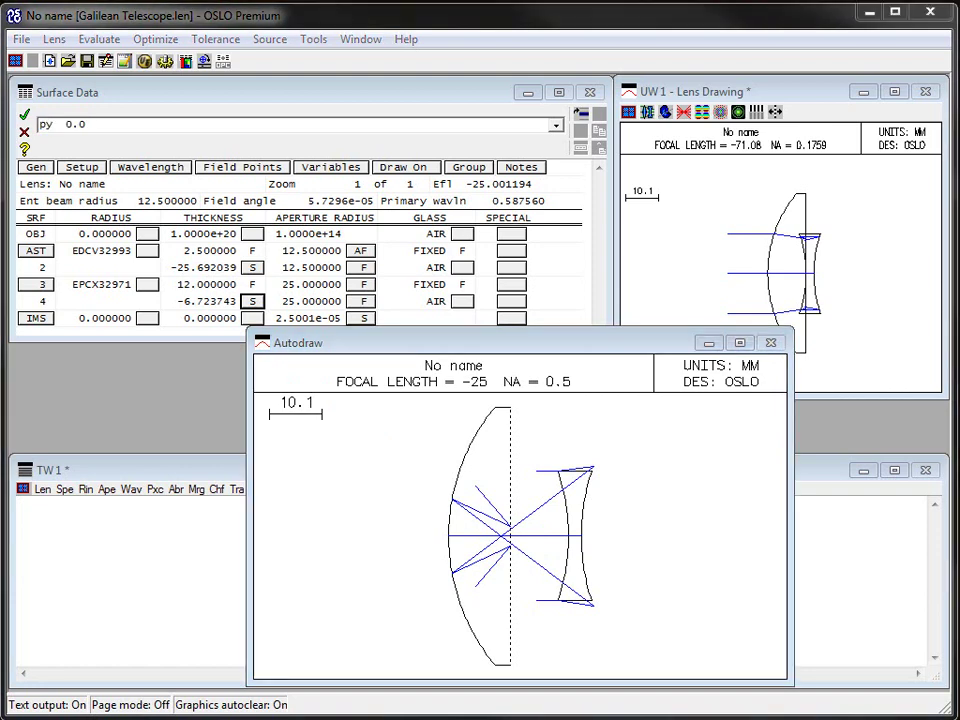
- Insert a new surface 1 before AST and make it the aperture stop
left_click(37, 252)
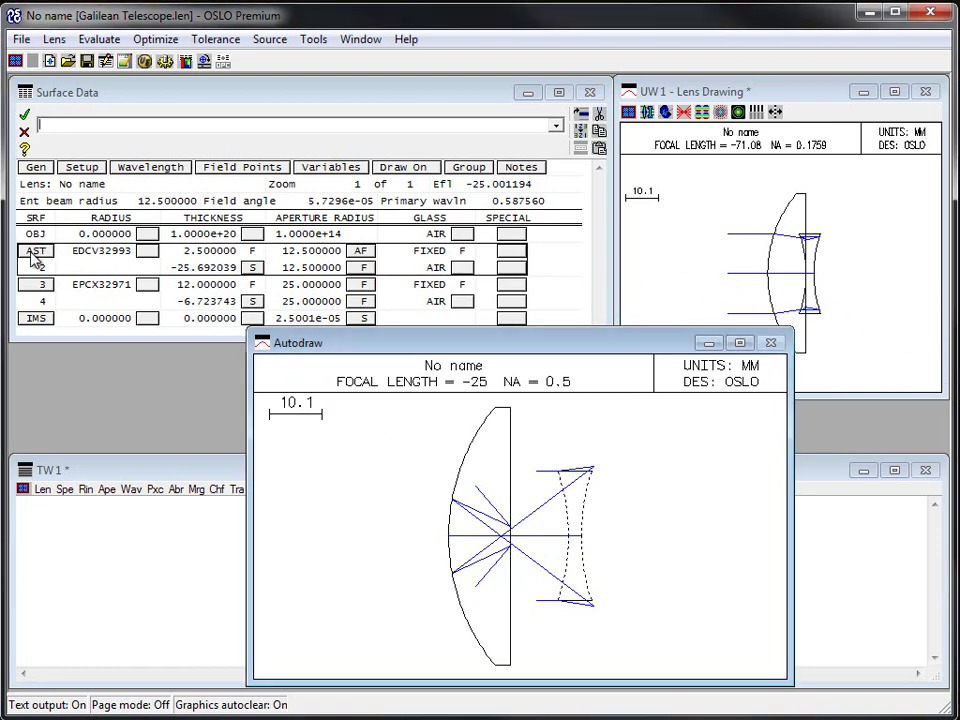
left_click(582, 119)
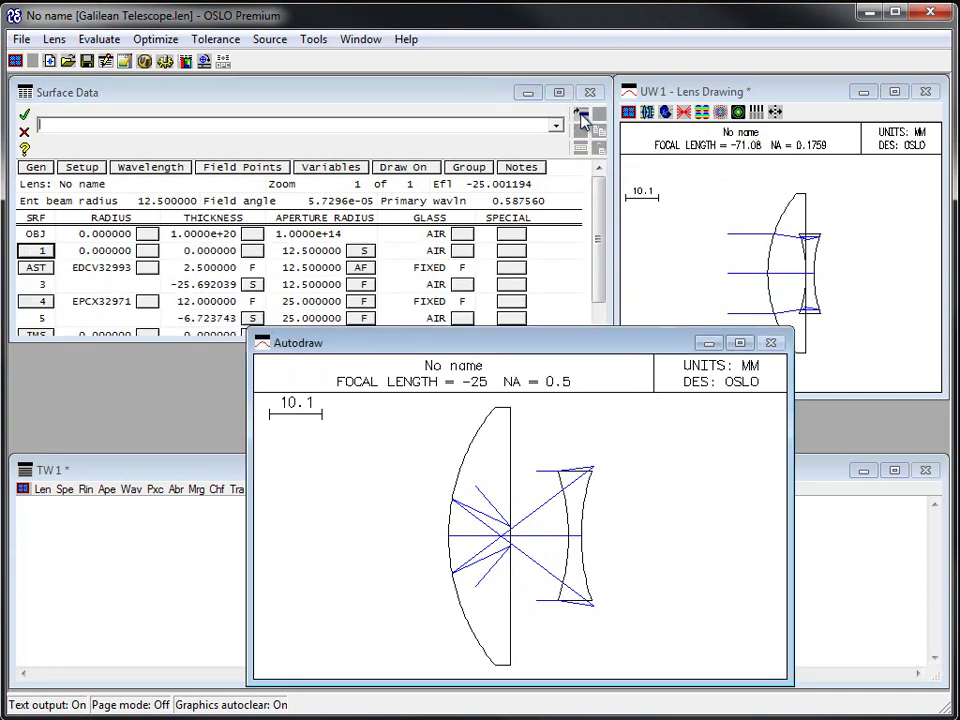
left_click(365, 252)
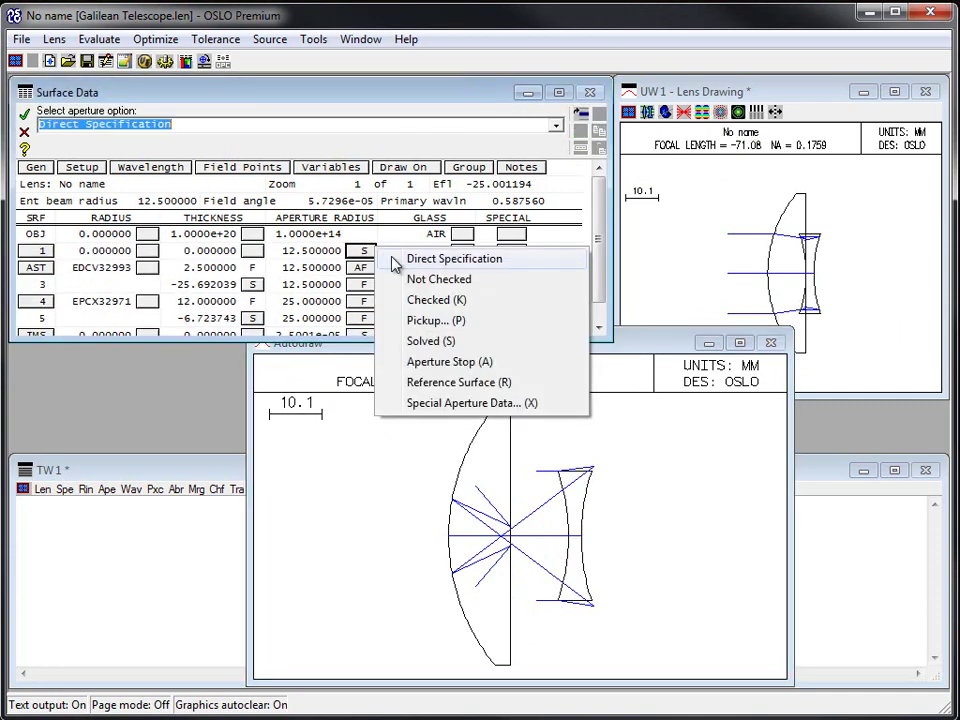
left_click(445, 362)
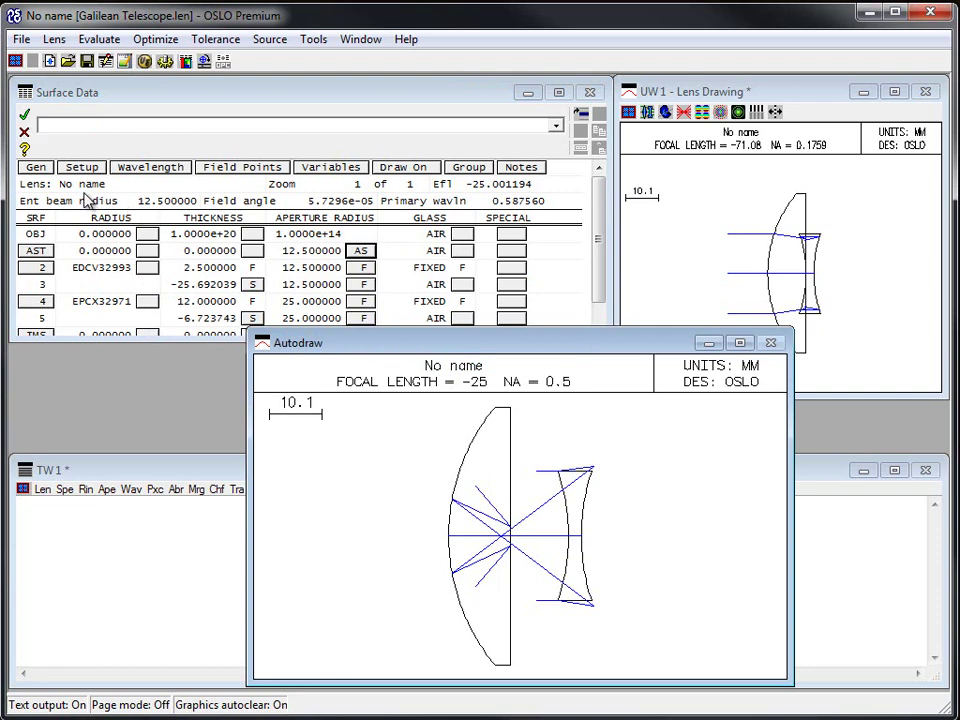
- Set Draw aperture stop to On in Lens Drawing Conditions, then return to Surface Data
left_click(54, 39)
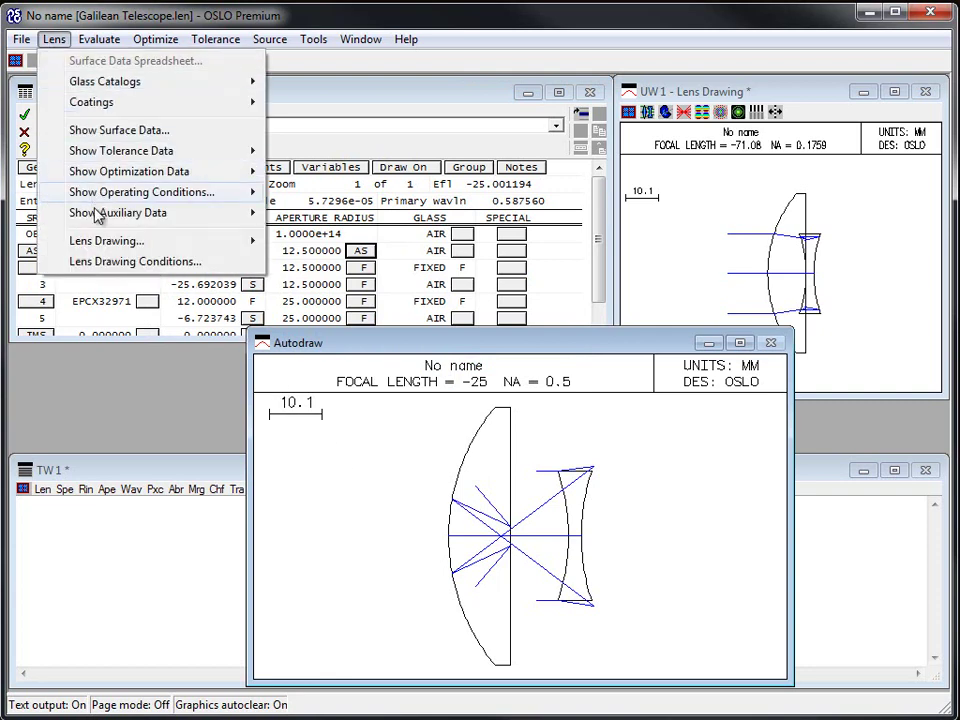
left_click(102, 261)
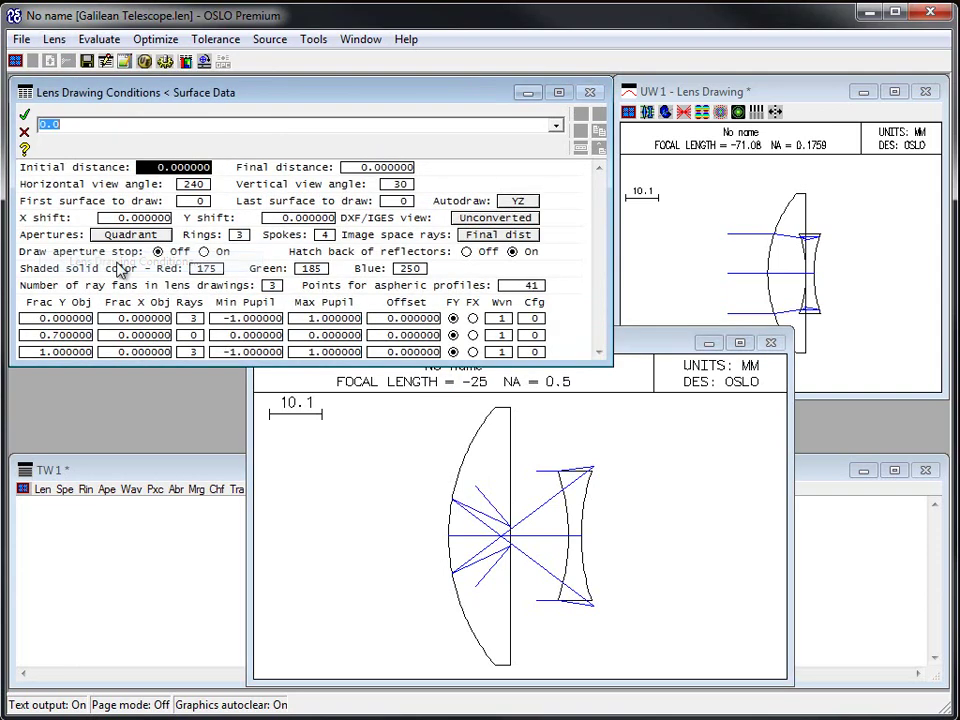
left_click(204, 251)
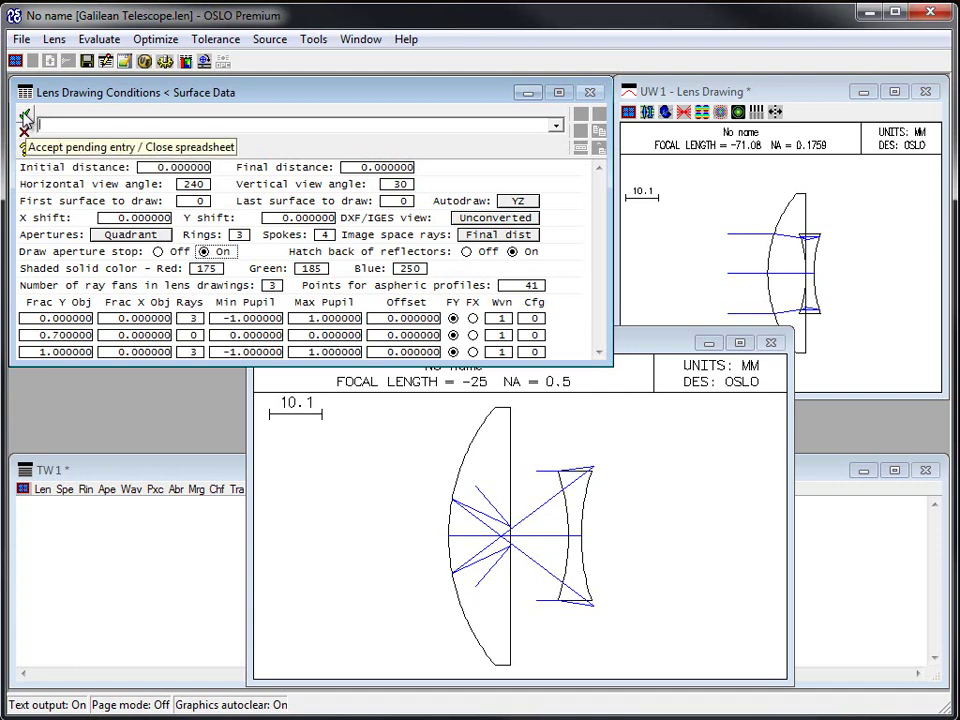
left_click(48, 45)
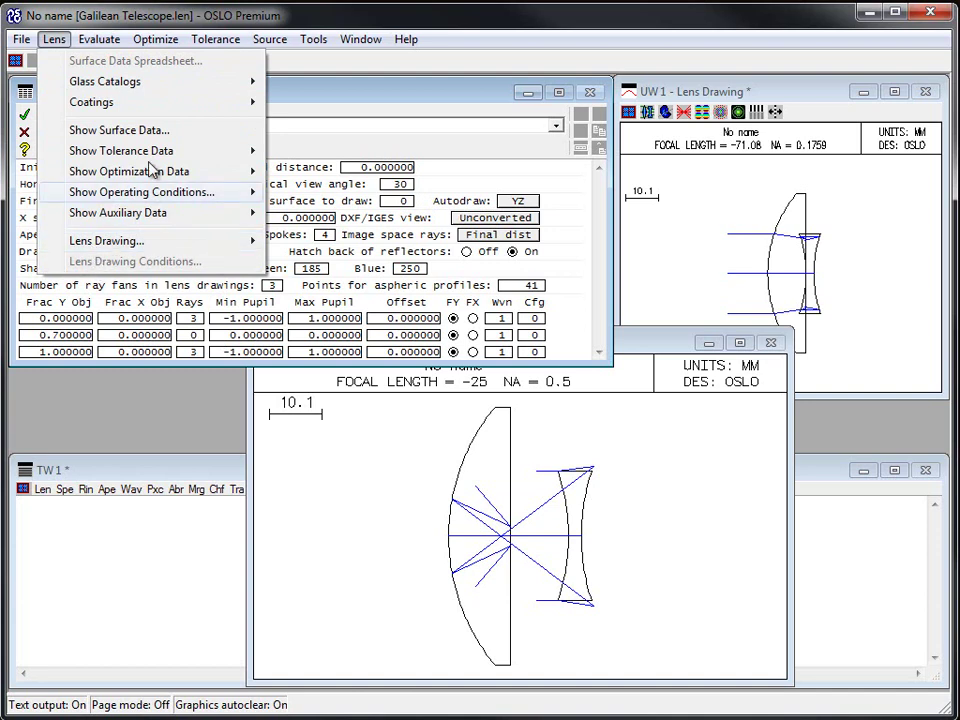
mouse_move(155, 39)
left_click(115, 18)
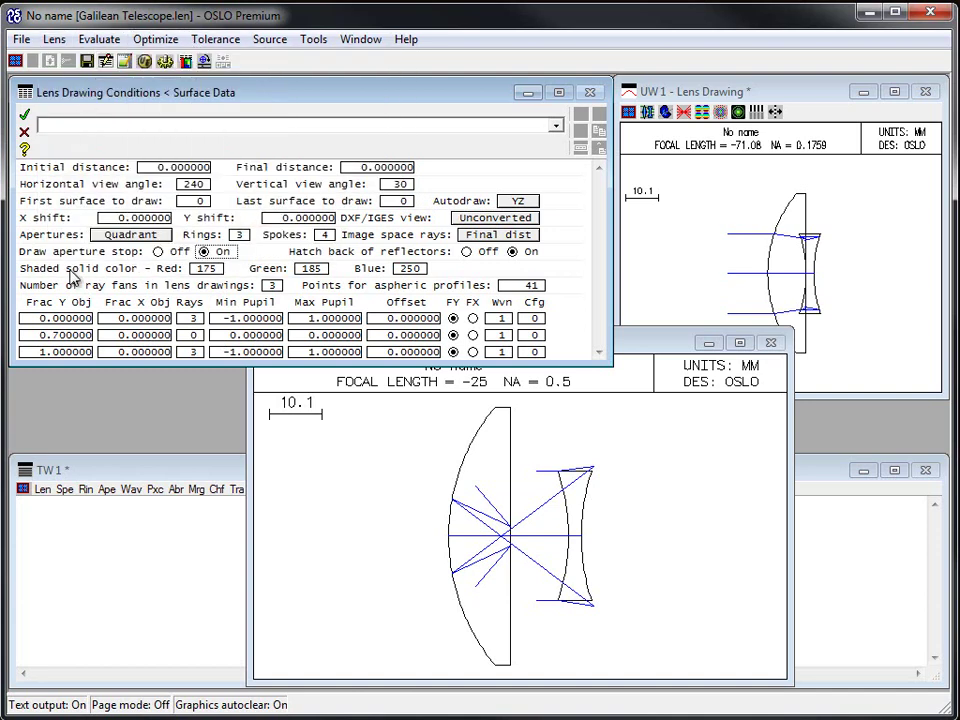
left_click(25, 129)
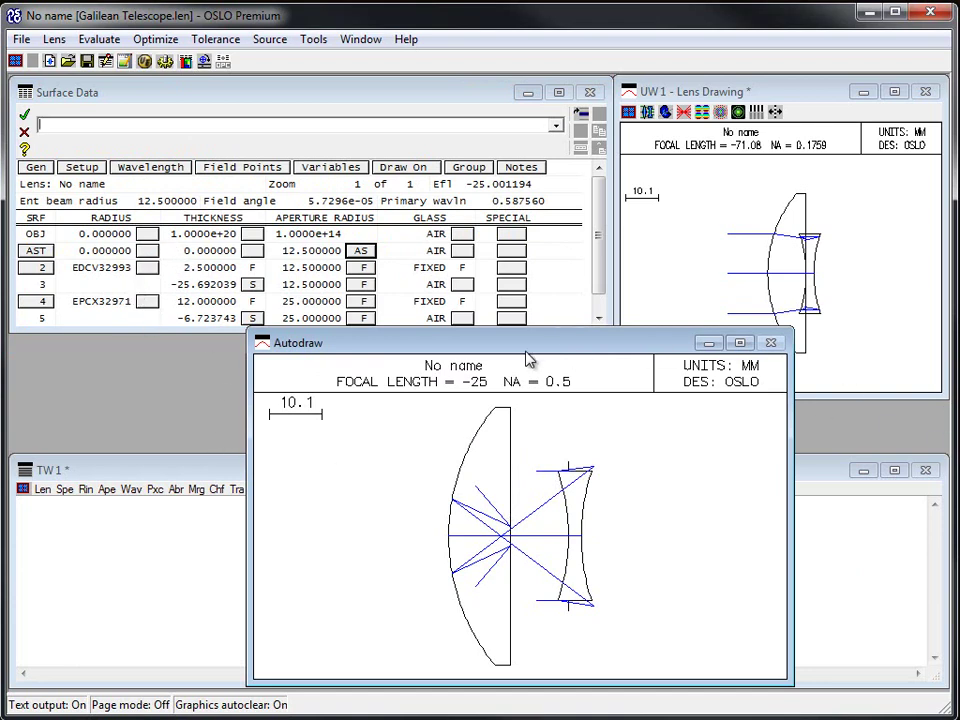
- Enlarge the surface table to show the image row and check wavelengths 0.58756, 0.48613, 0.65627
left_click_drag(200, 335, 198, 354)
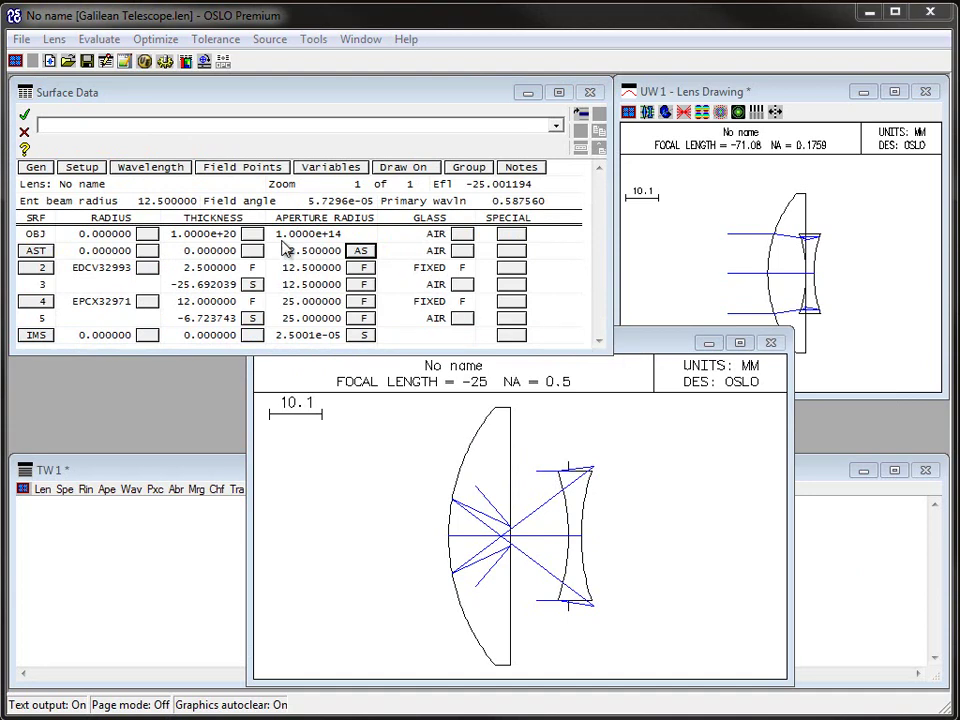
left_click(148, 176)
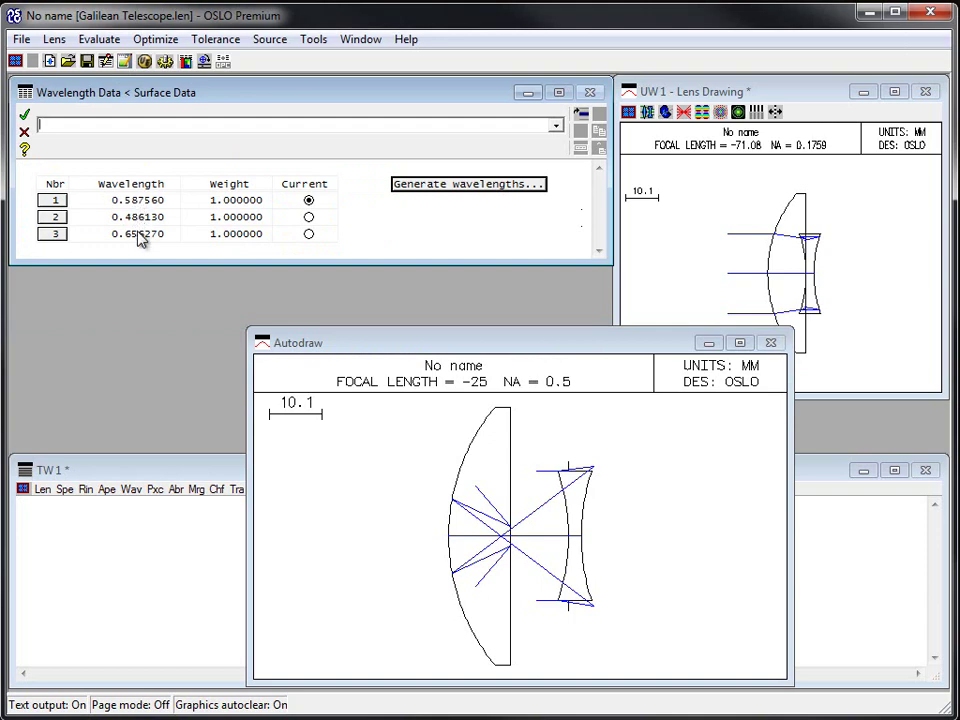
left_click(20, 122)
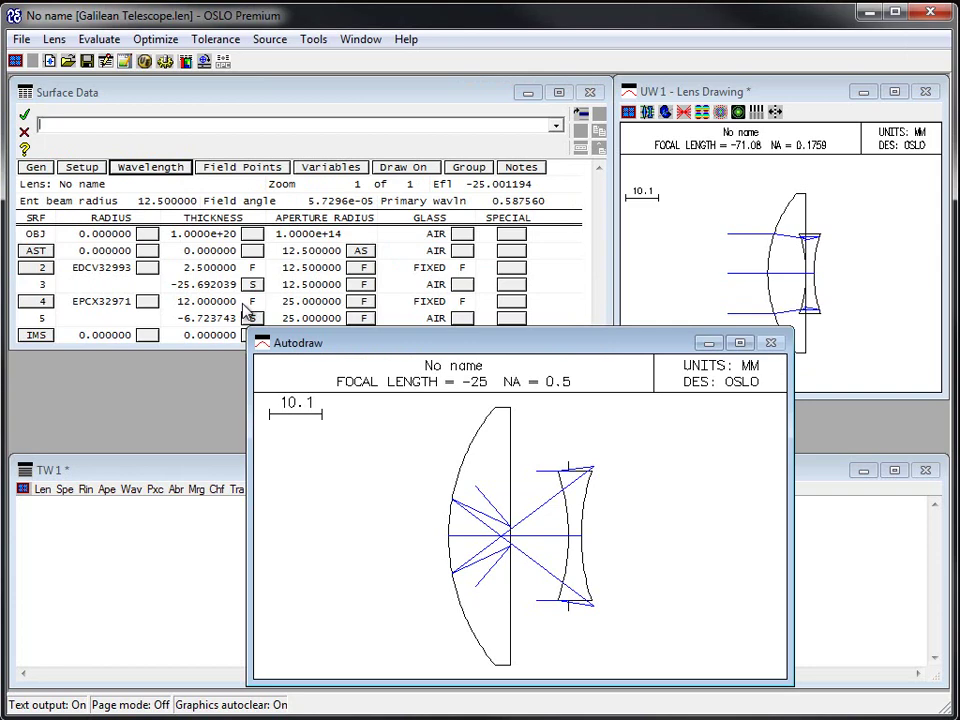
- Change the entrance beam radius from 12.5 to 5.0 mm
left_click(170, 201)
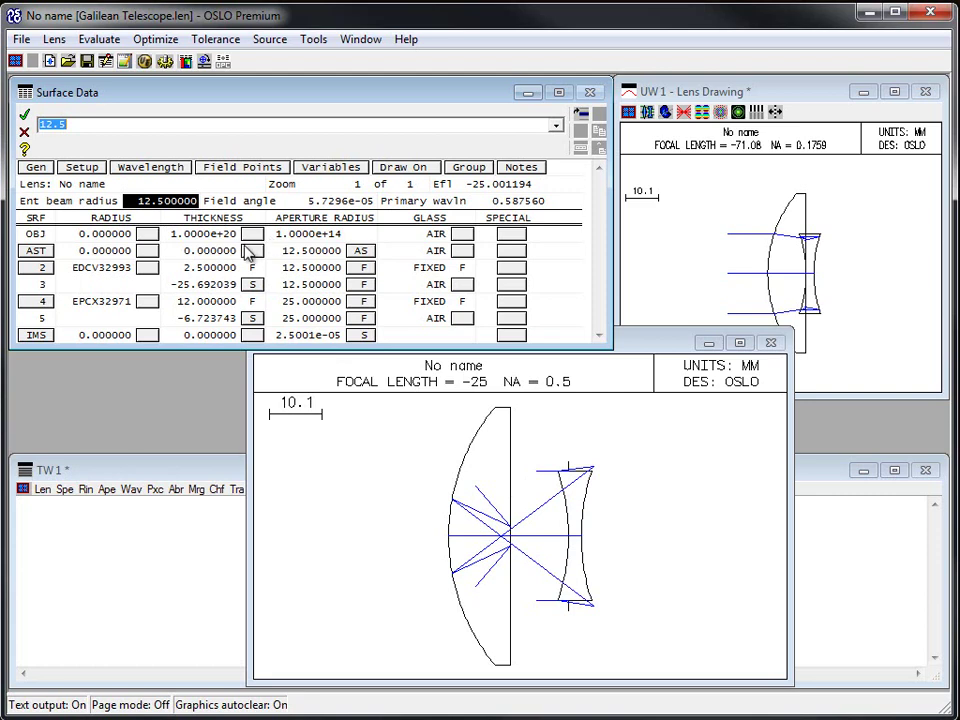
type("5.0")
key("Return")
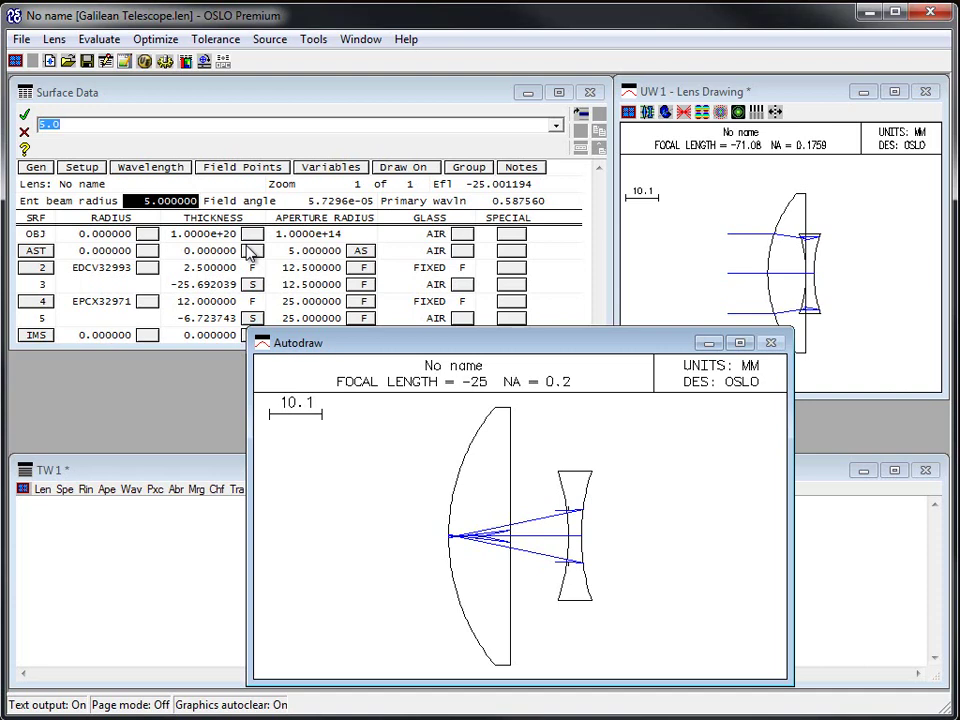
- Give the aperture stop surface a thickness of 15, then review surface 3 and the stop thickness
left_click(215, 251)
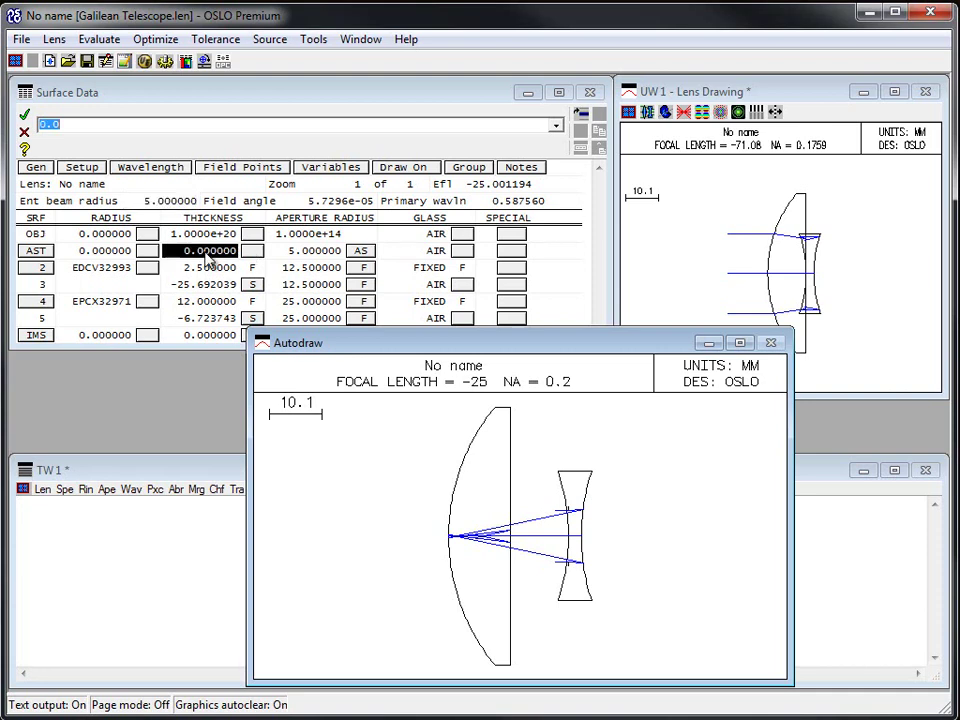
type("15")
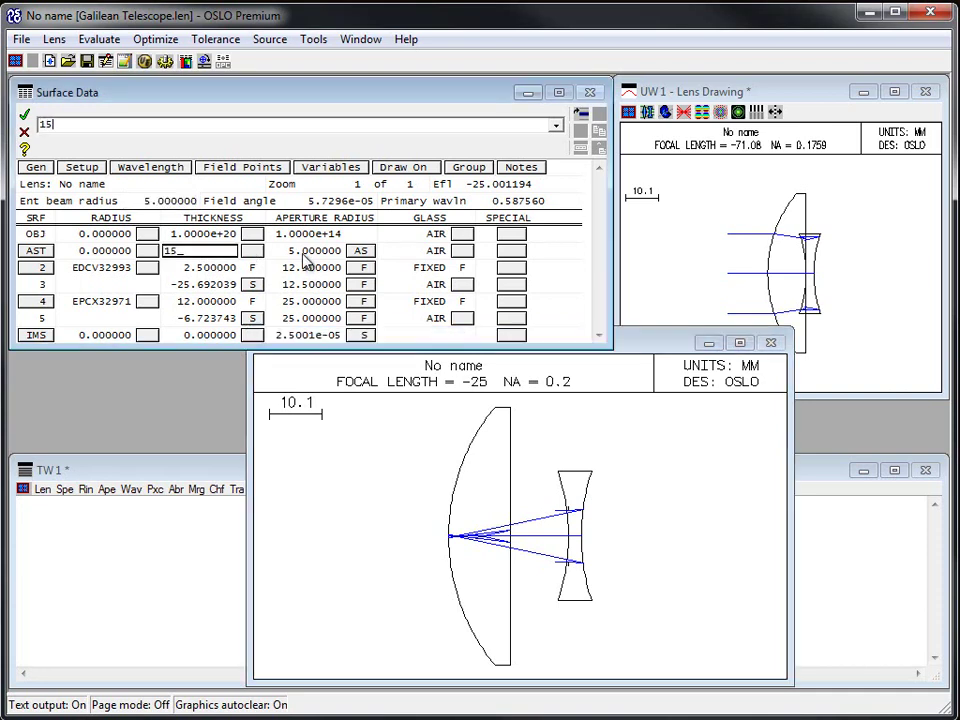
key("Return")
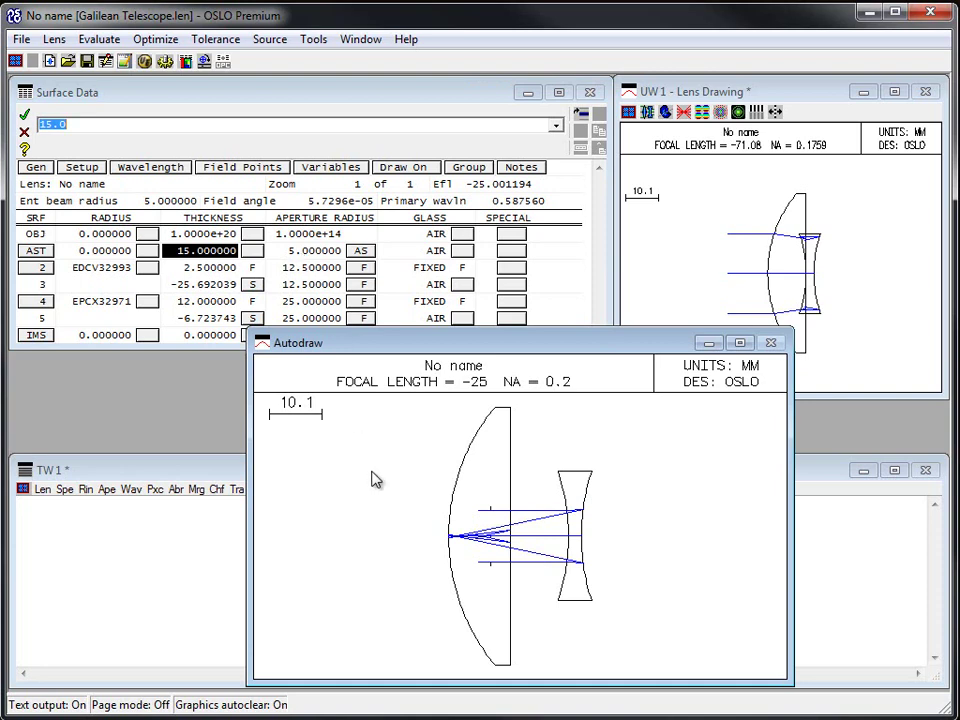
left_click(211, 285)
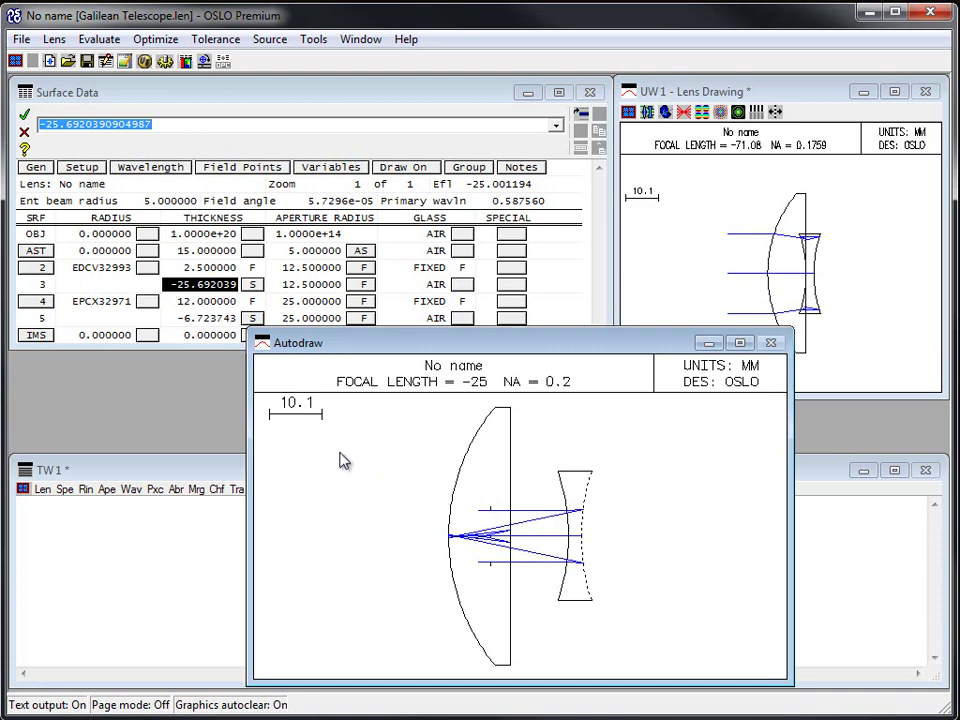
left_click(187, 254)
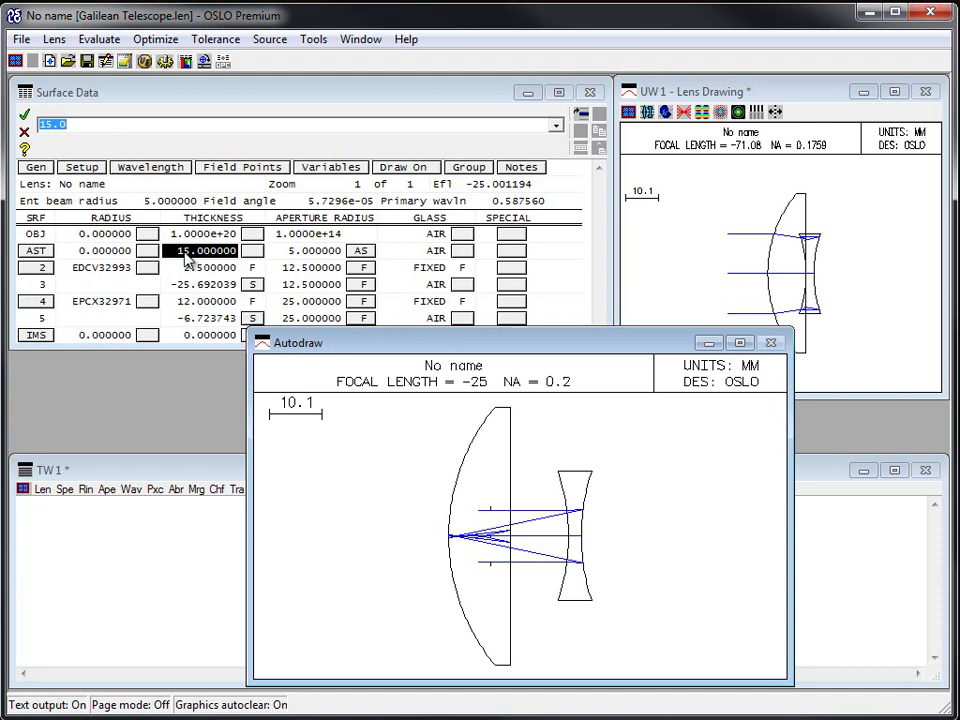
left_click(146, 202)
left_click(194, 259)
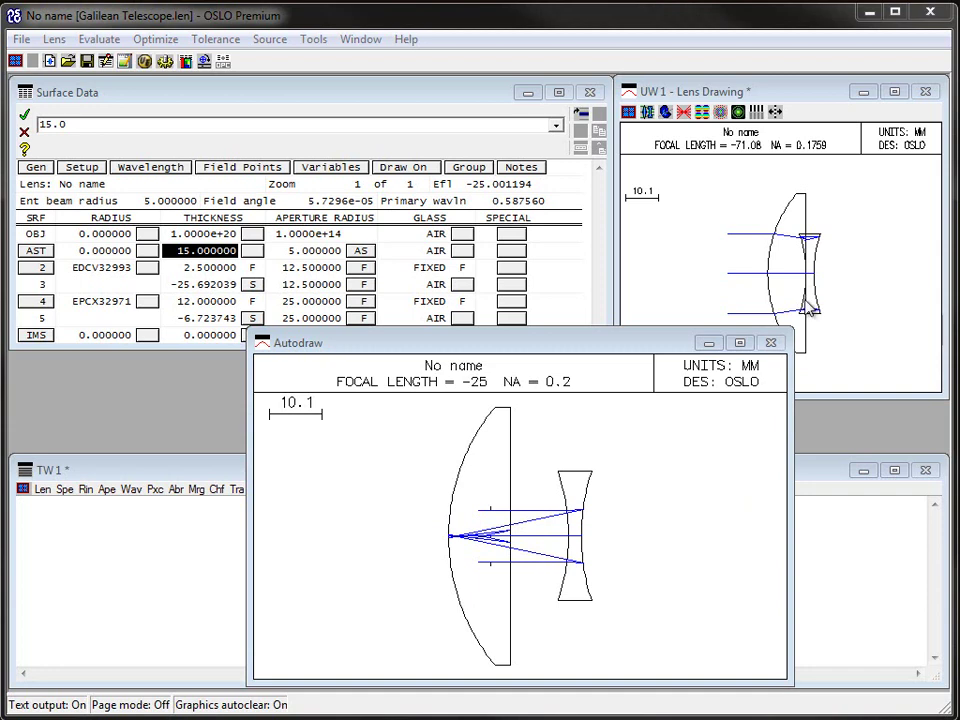
- Set the field angle to 5.0 degrees
left_click(345, 201)
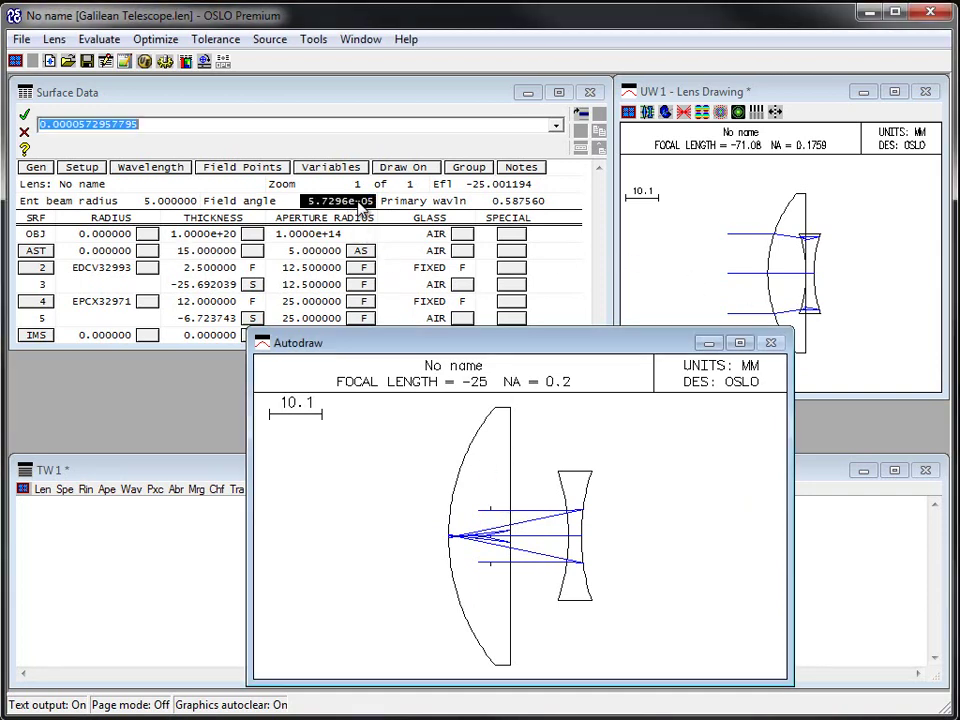
type("5.0")
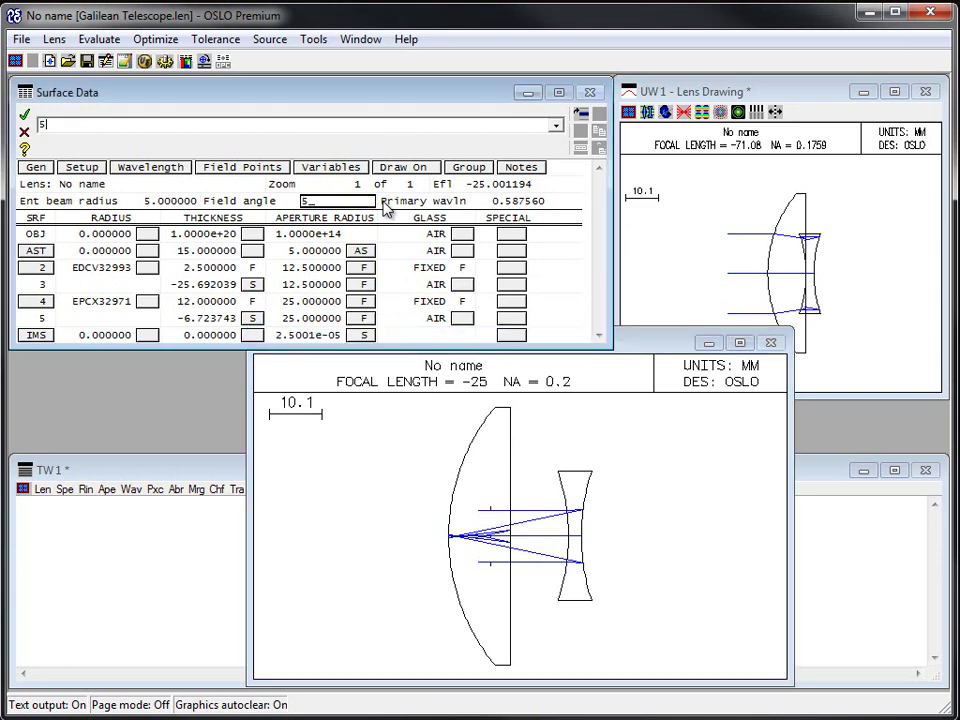
key("Return")
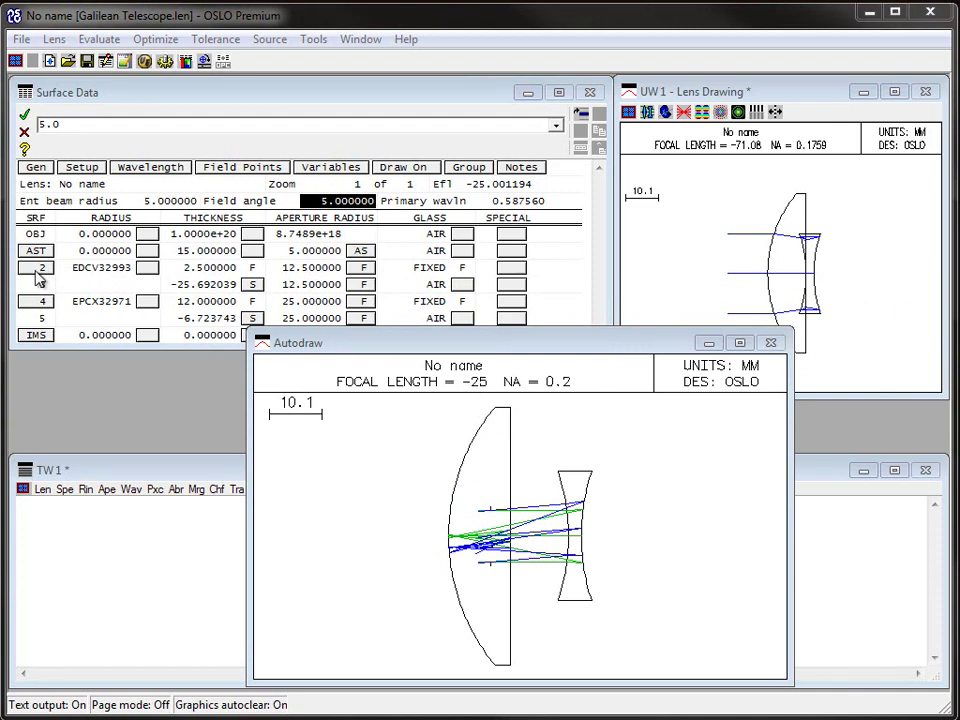
- Redraw the second lens drawing with current data and select the negative element, surfaces 2–3
left_click(454, 525)
left_click(762, 278)
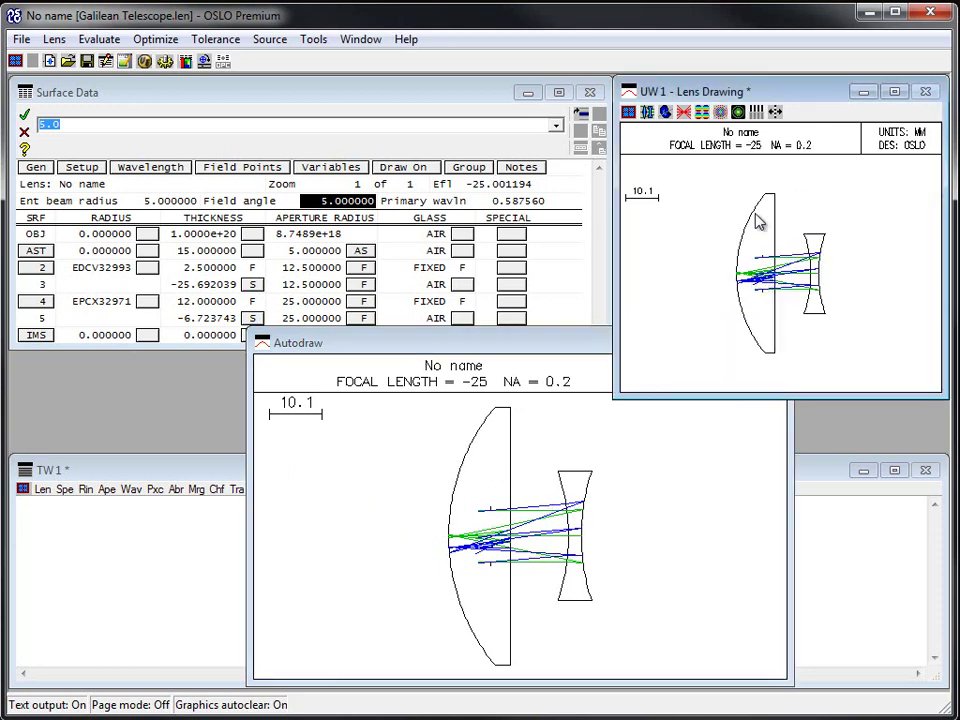
left_click(474, 478)
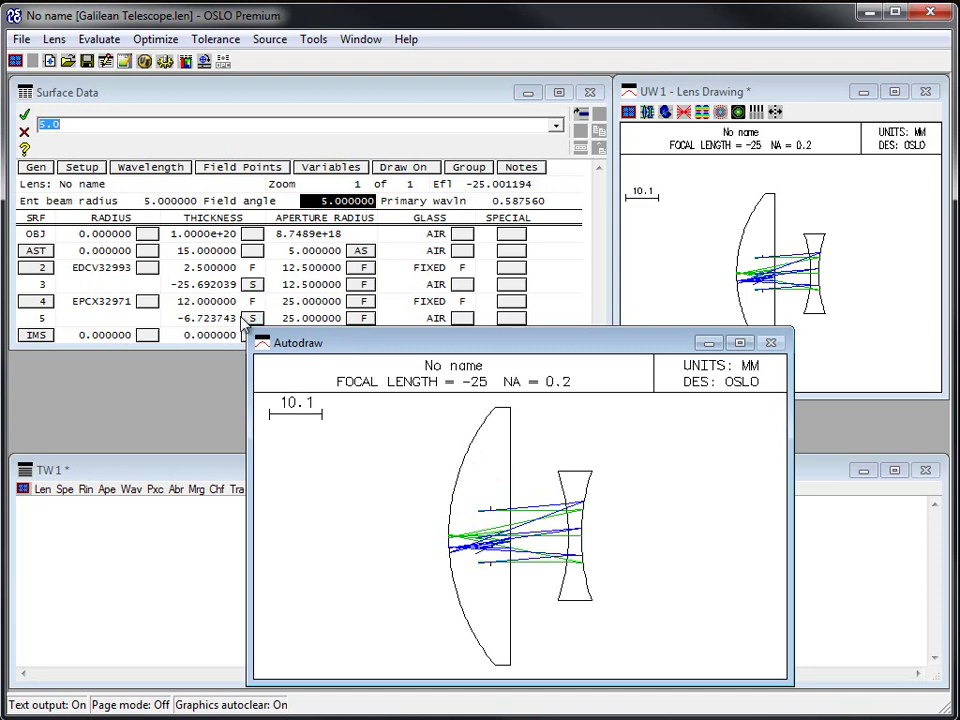
left_click(42, 275)
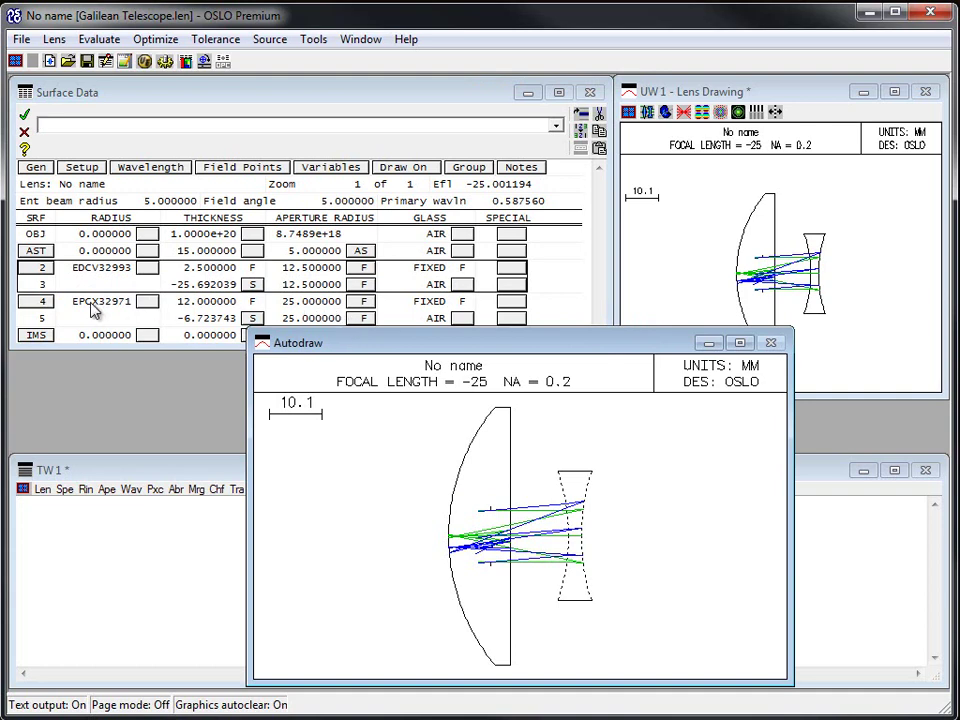
- Reverse the plano-convex element EPCX32971 on surfaces 4–5, giving an EFL of -28.885122
left_click(30, 304)
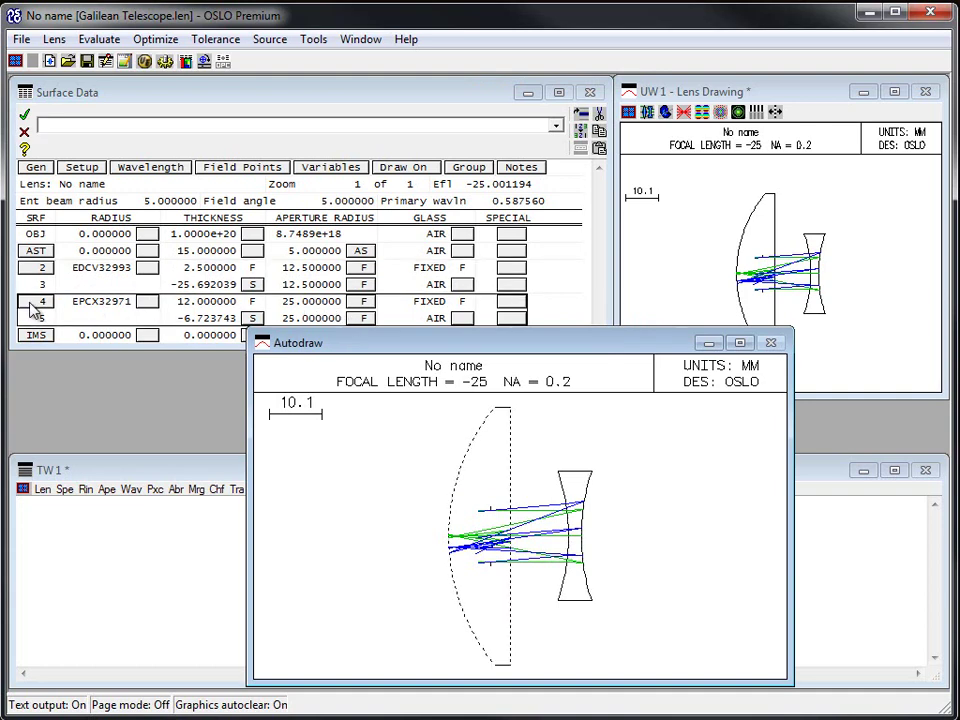
left_click(582, 132)
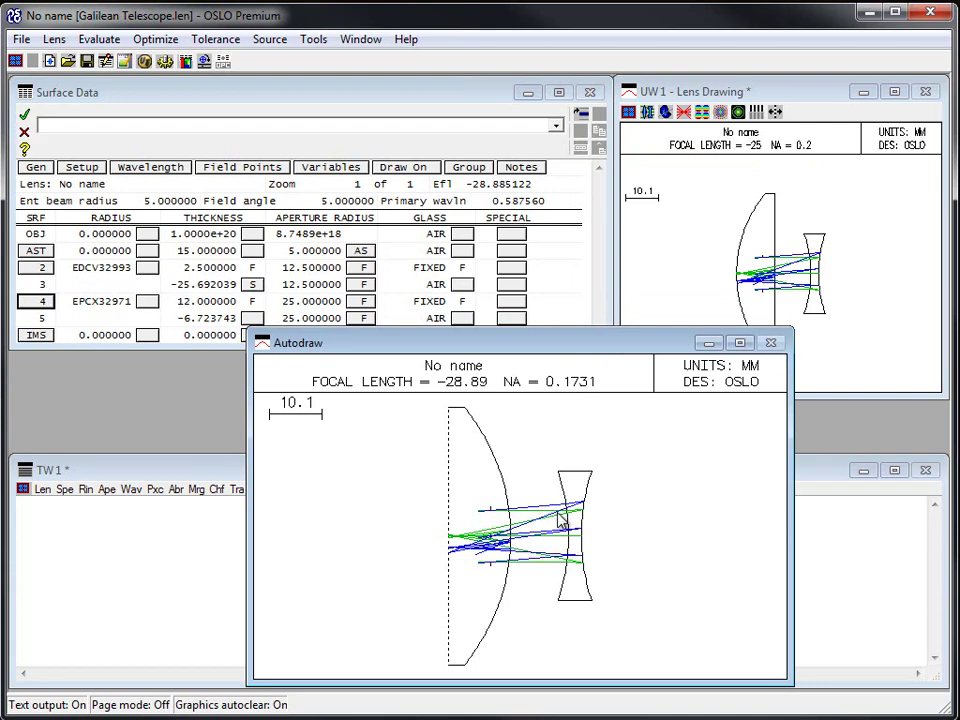
- Make surface 3's thickness a fixed value instead of a solve
left_click(253, 285)
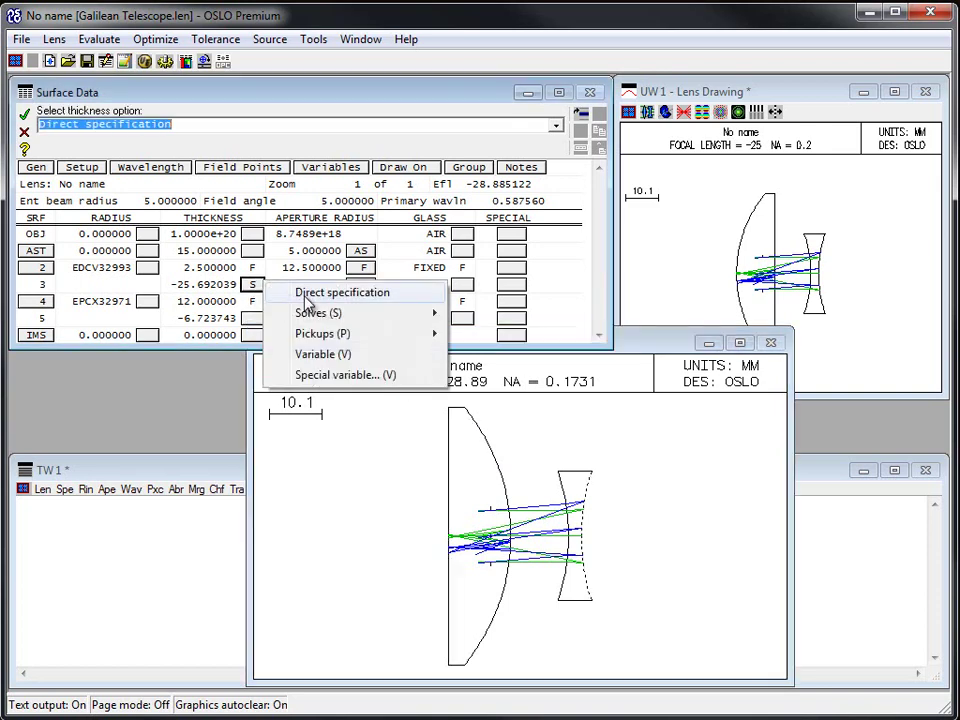
left_click(307, 294)
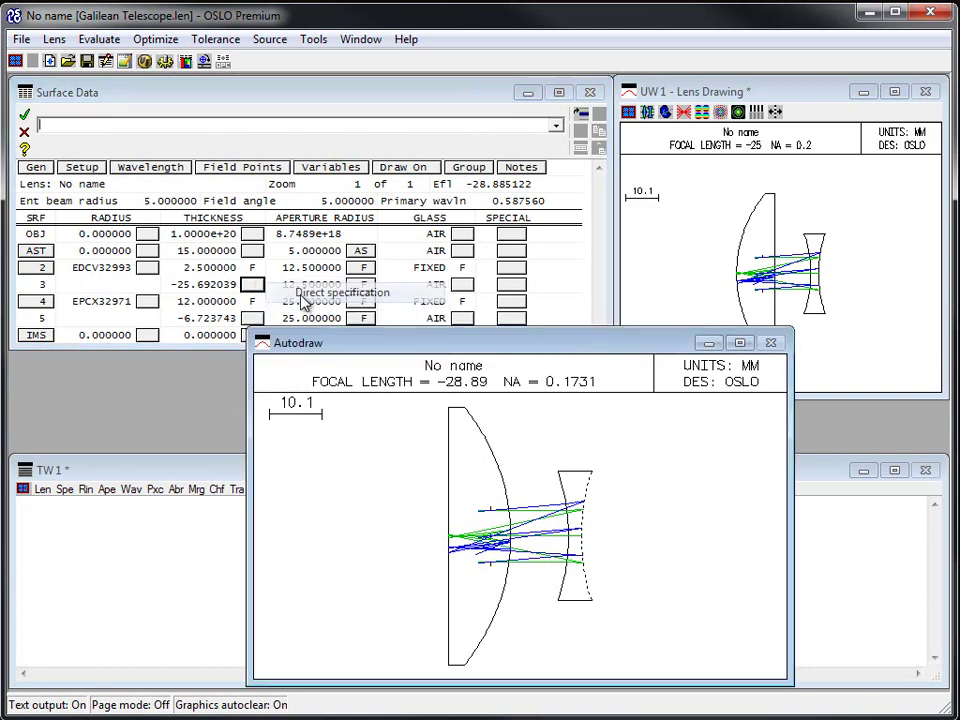
left_click(180, 286)
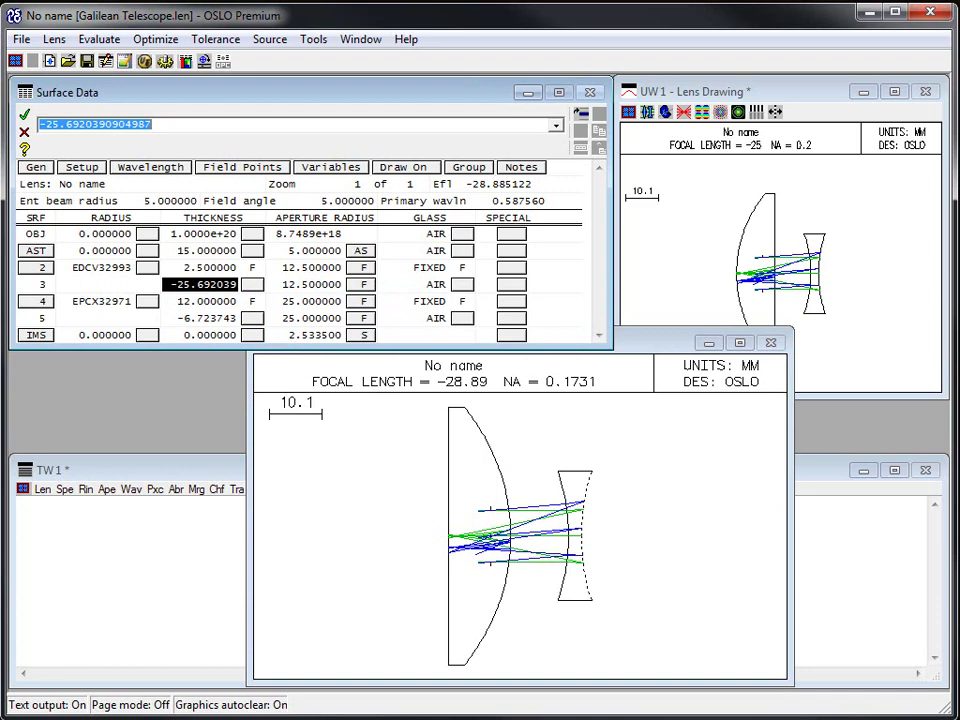
- Apply an axial ray height solve (py 0.0) to surface 5's thickness
left_click(251, 318)
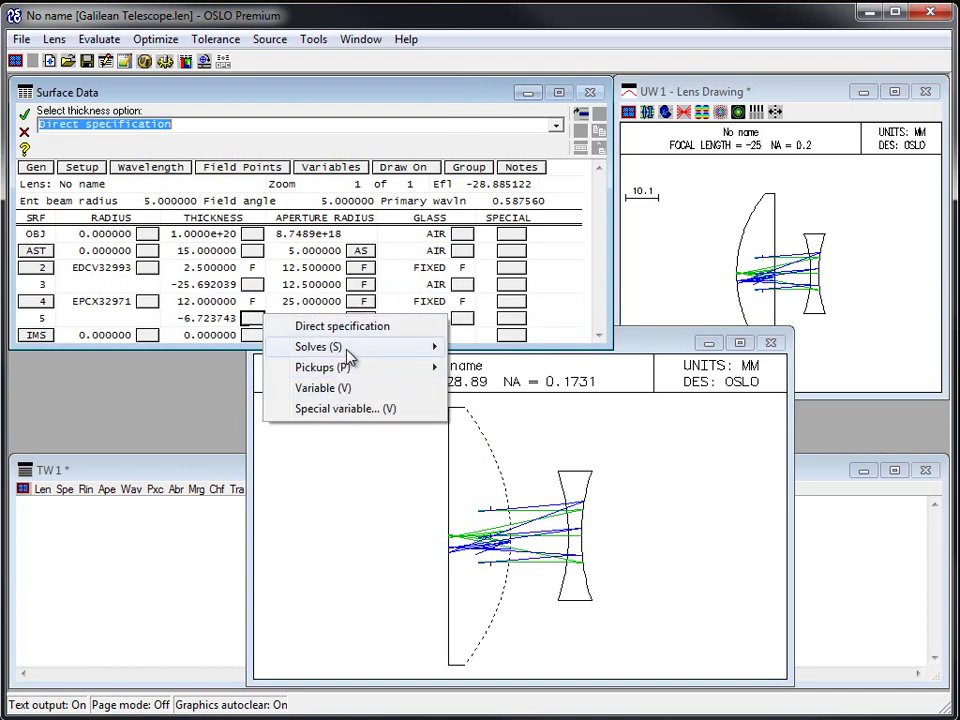
mouse_move(345, 348)
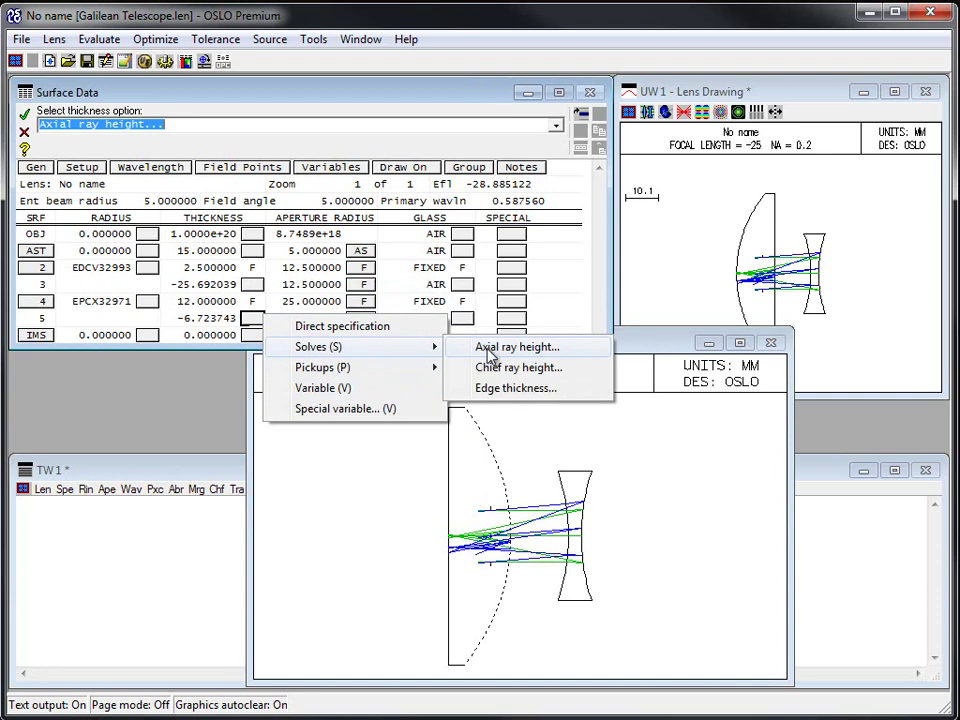
left_click(488, 350)
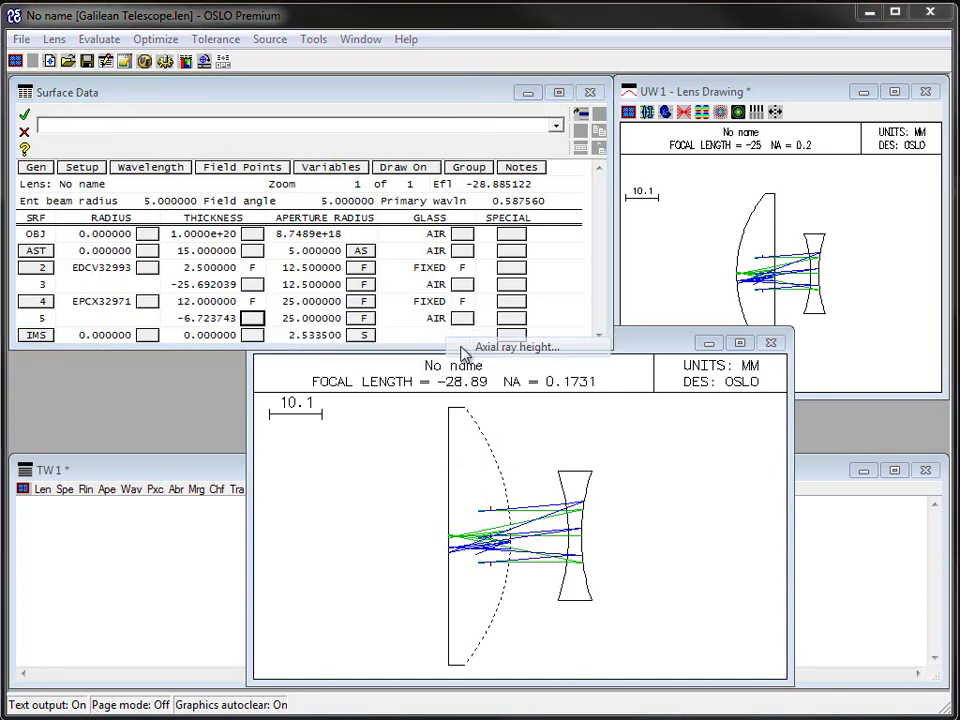
left_click(313, 421)
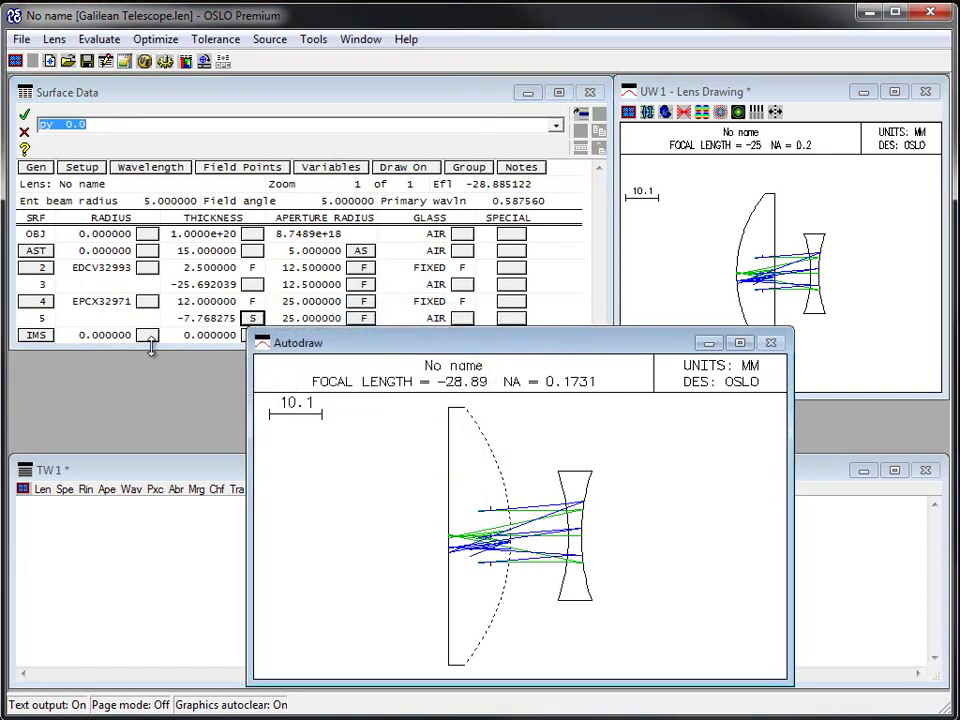
- Check the lens drawing and select surface 3's thickness, now -25.692039
left_click(714, 286)
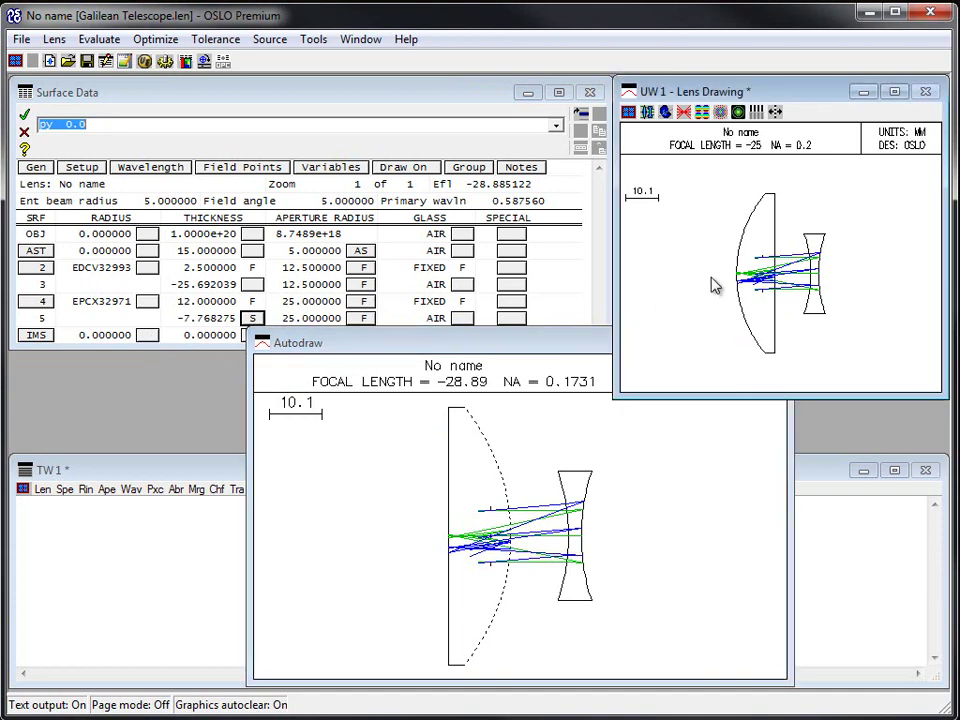
left_click(200, 284)
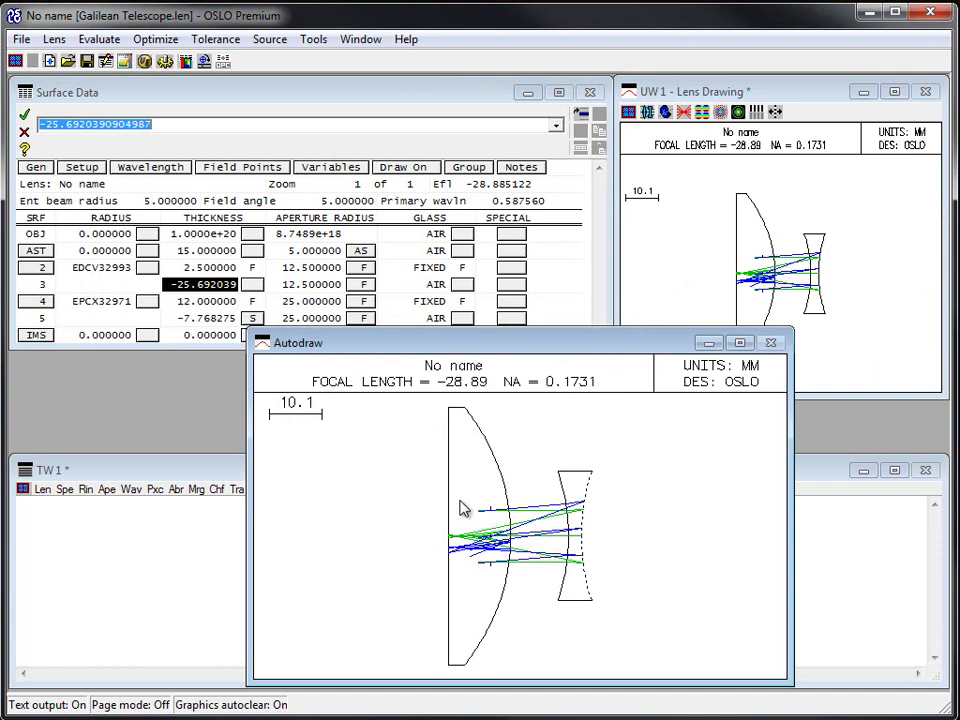
left_click(201, 285)
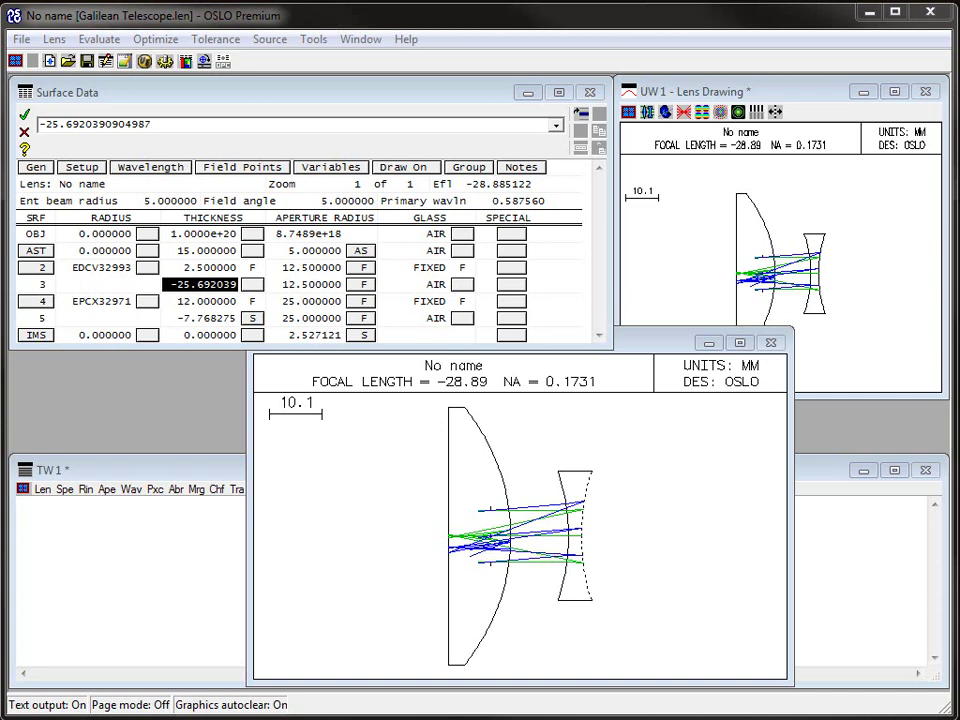
left_click(160, 390)
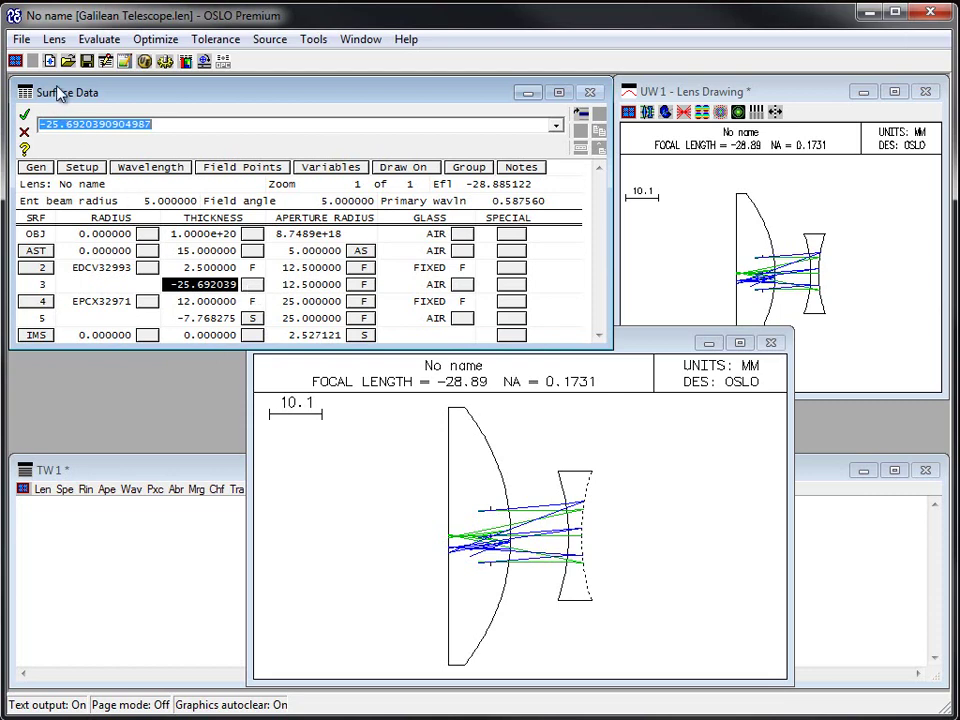
- Make surface 3's thickness a variable
left_click(252, 284)
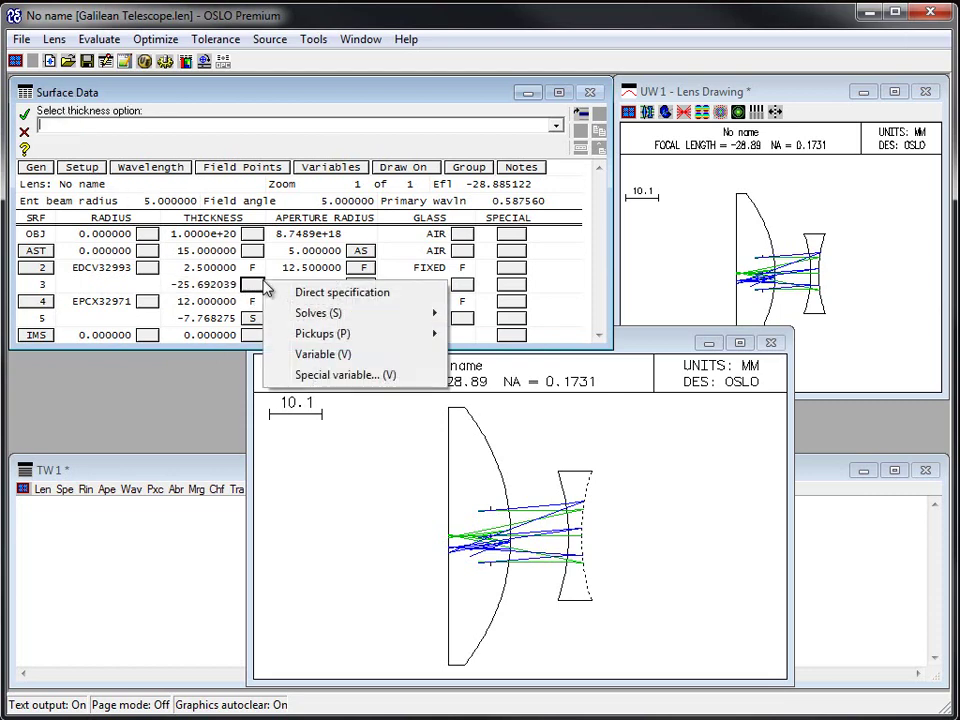
mouse_move(337, 326)
left_click(154, 373)
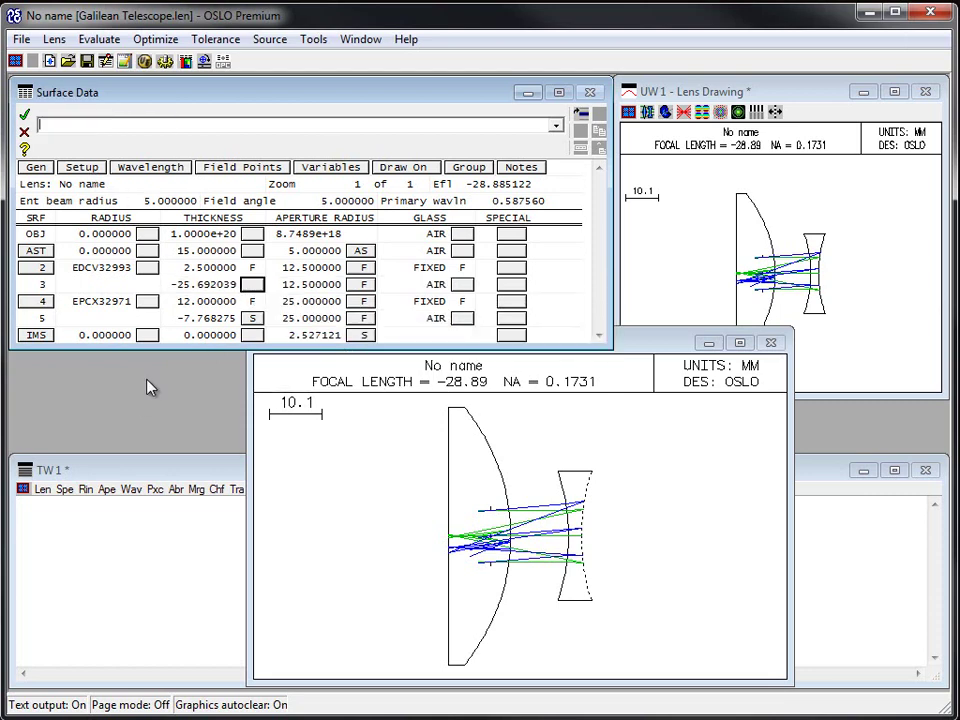
left_click(258, 285)
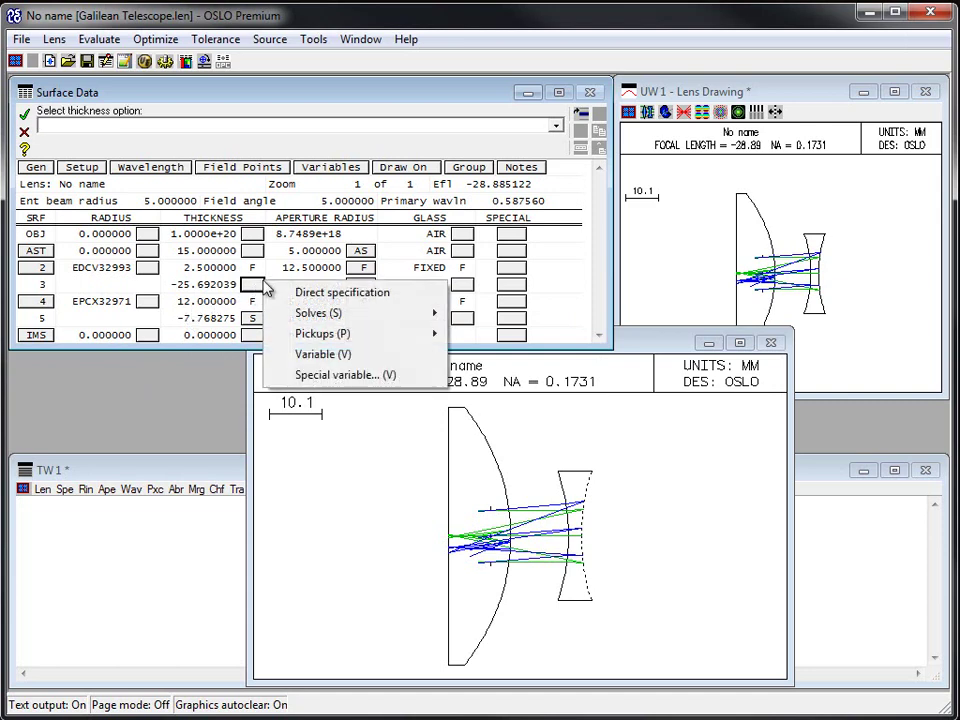
left_click(308, 356)
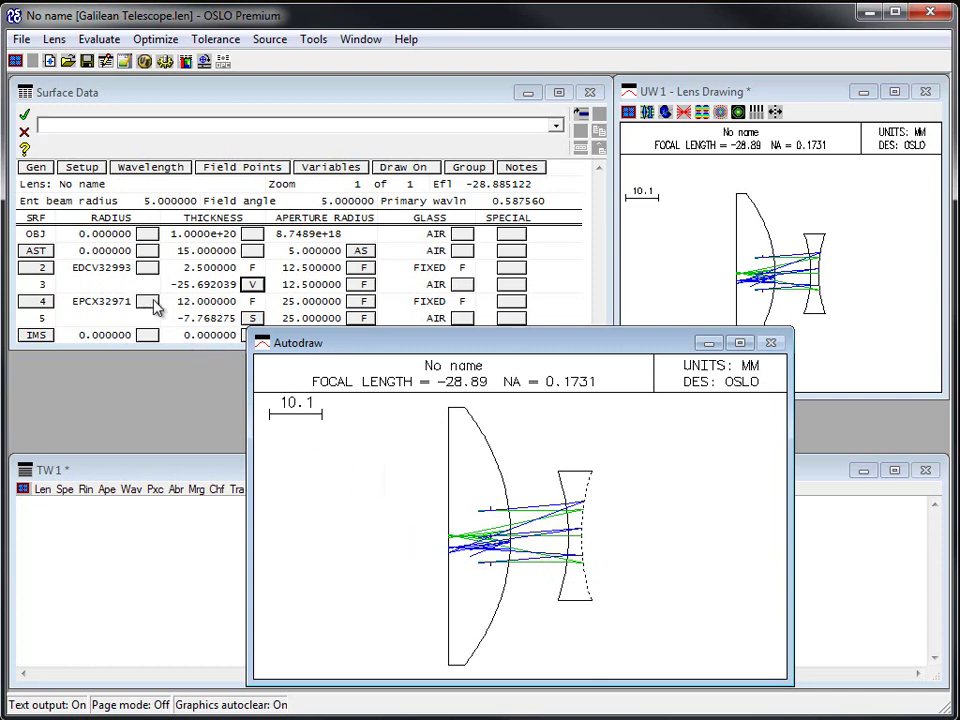
- Define PU as the single operand, then close the operands editor and surface data spreadsheet
left_click(155, 39)
left_click(176, 104)
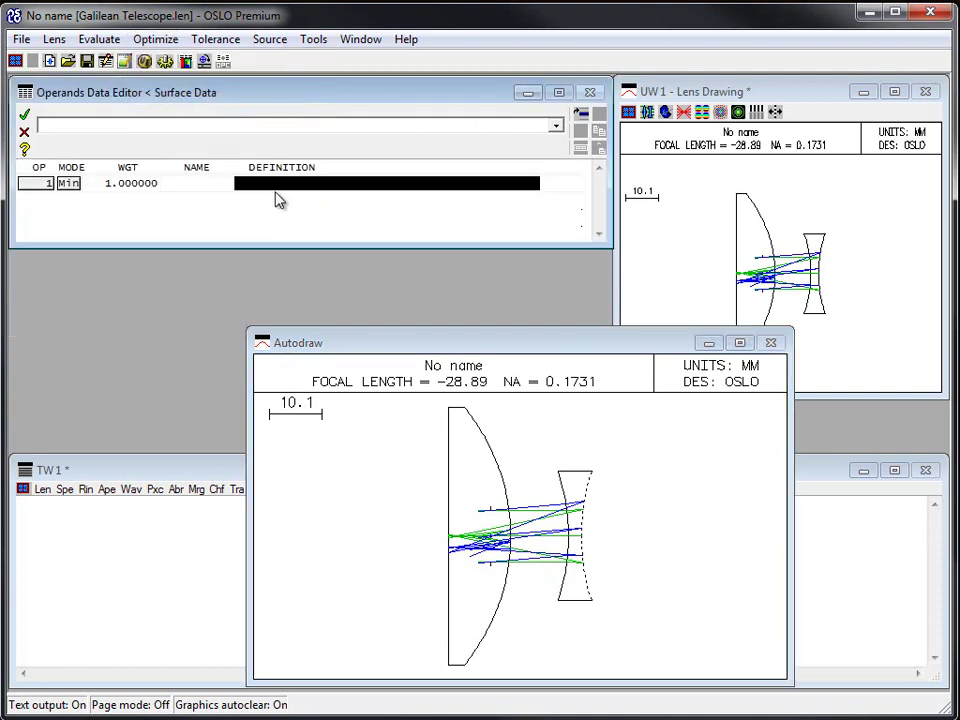
type("pu")
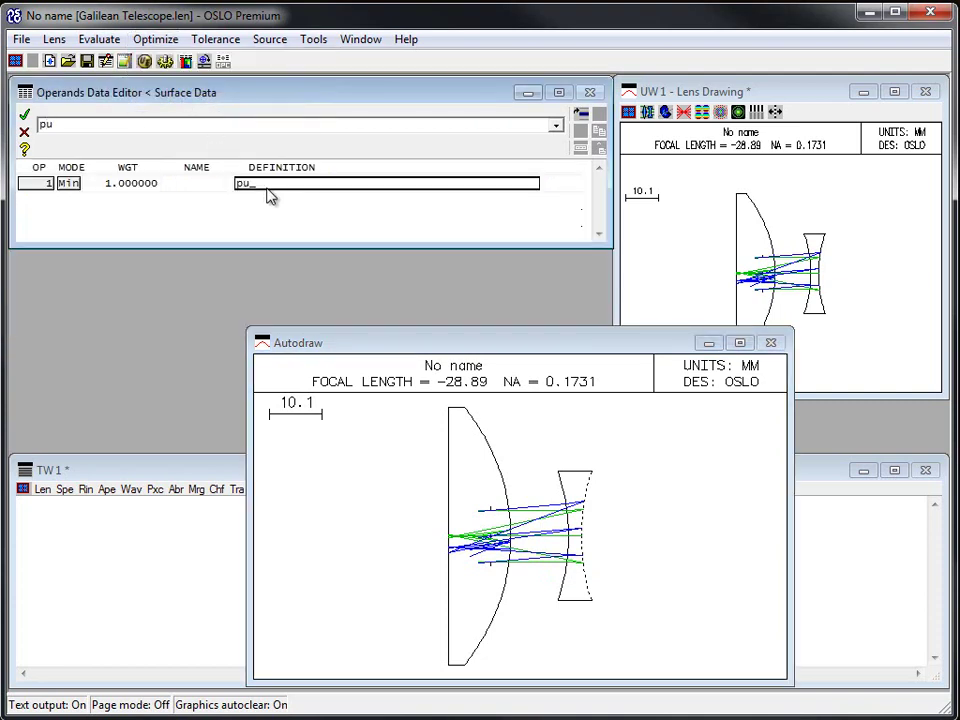
key("Return")
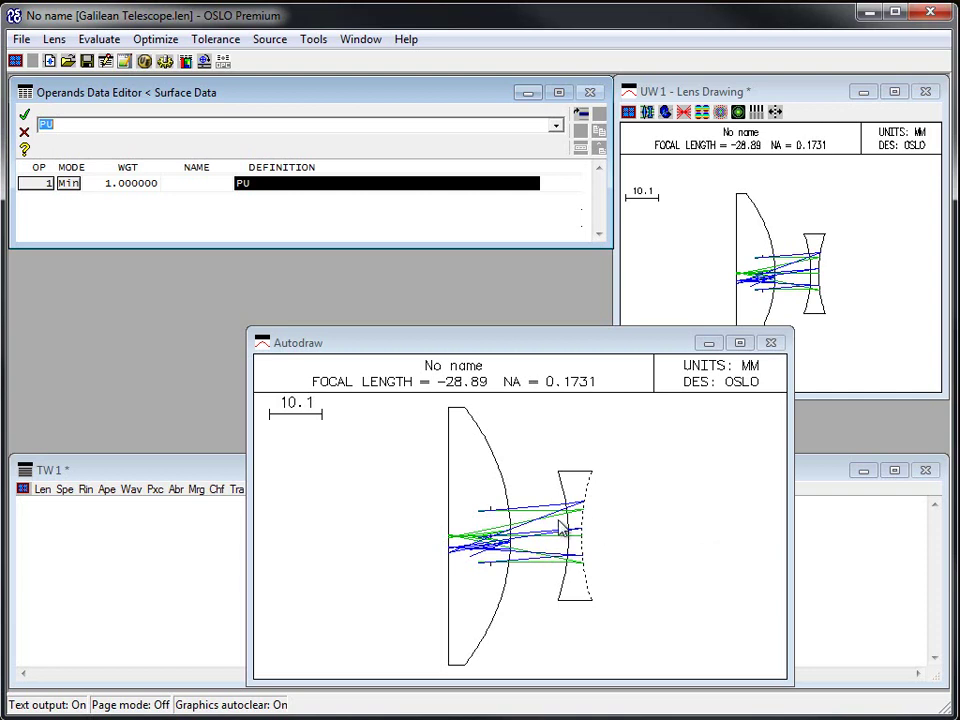
left_click(24, 114)
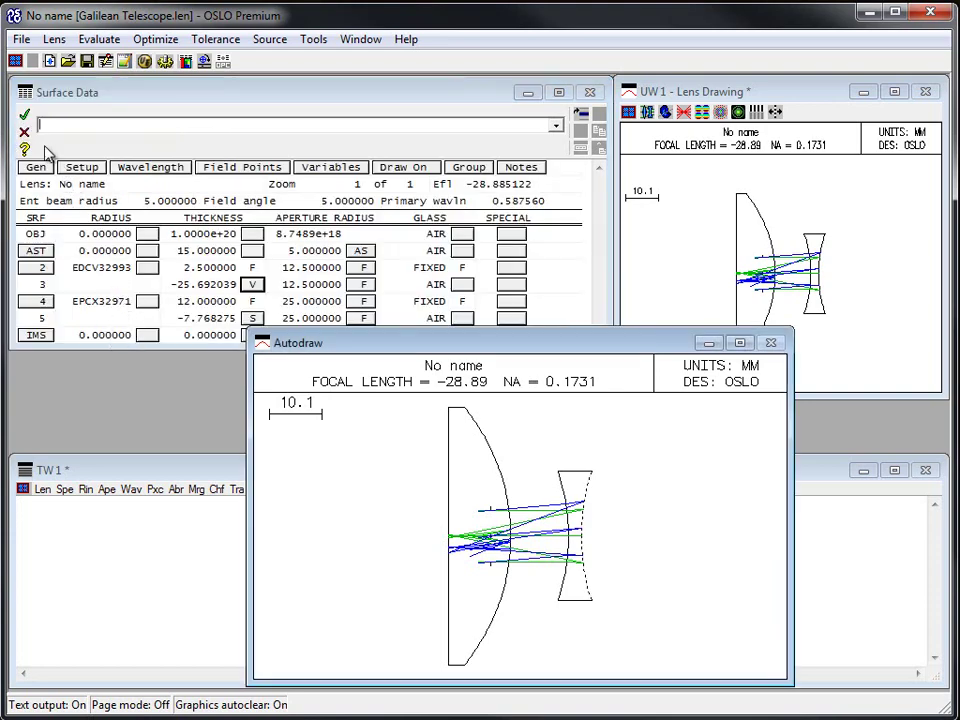
left_click(26, 116)
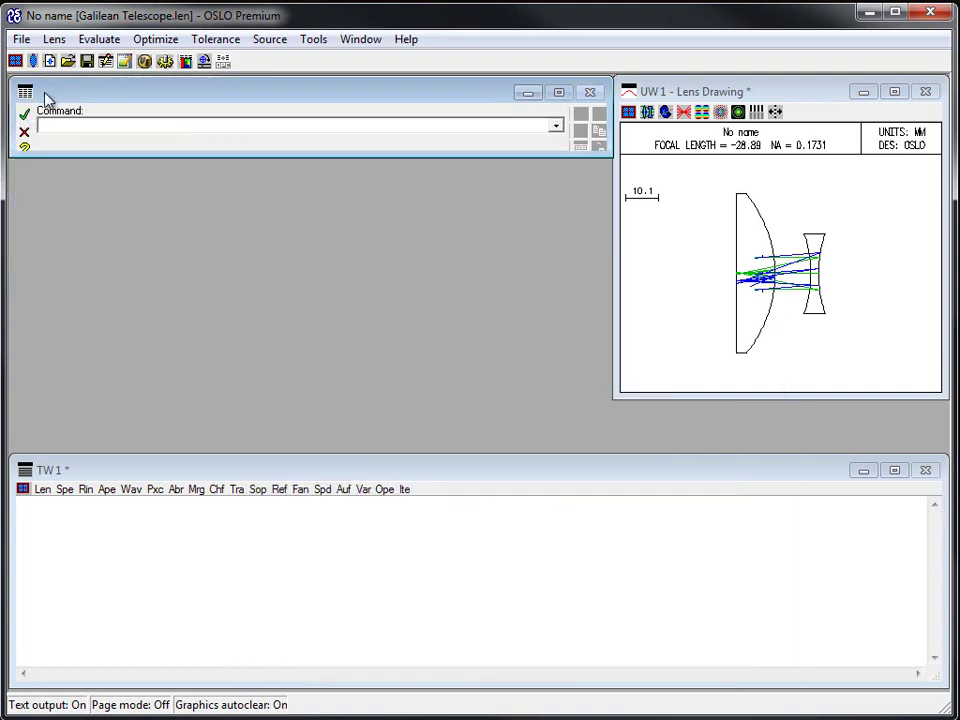
- Iterate the optimization, driving the error to 4.1633e-17 and surface 3's thickness to 17.589307
left_click(32, 62)
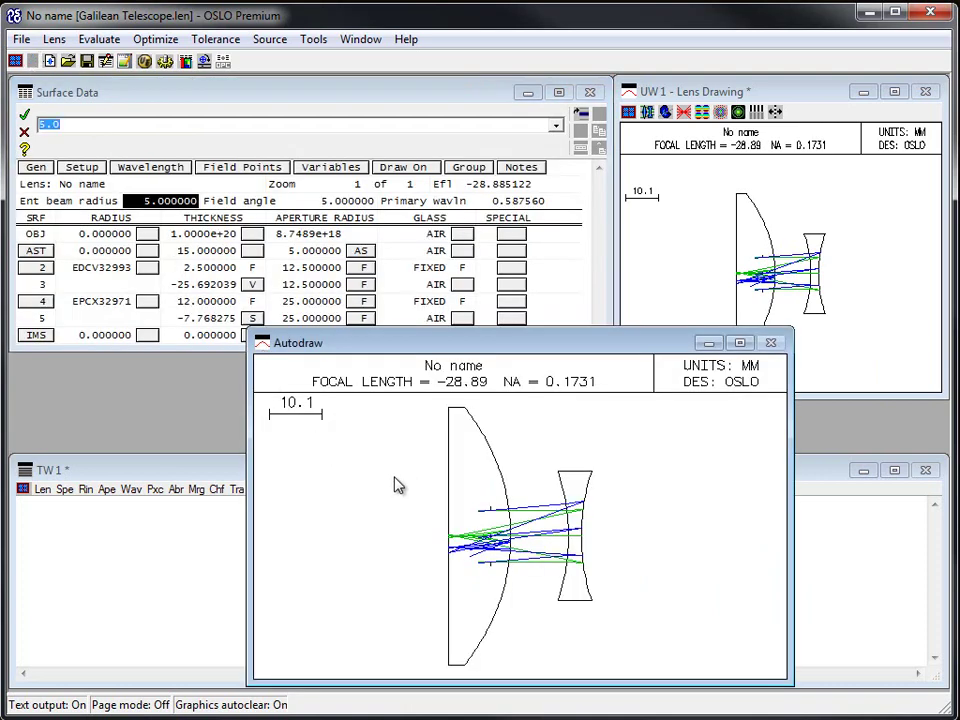
type("ite")
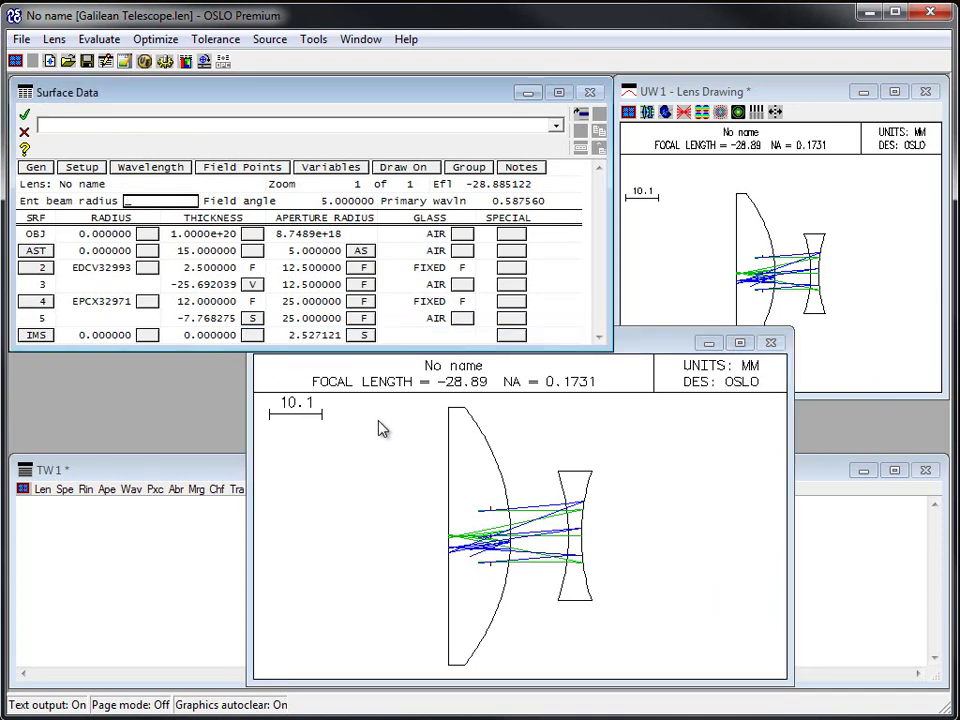
key("Escape")
left_click(155, 40)
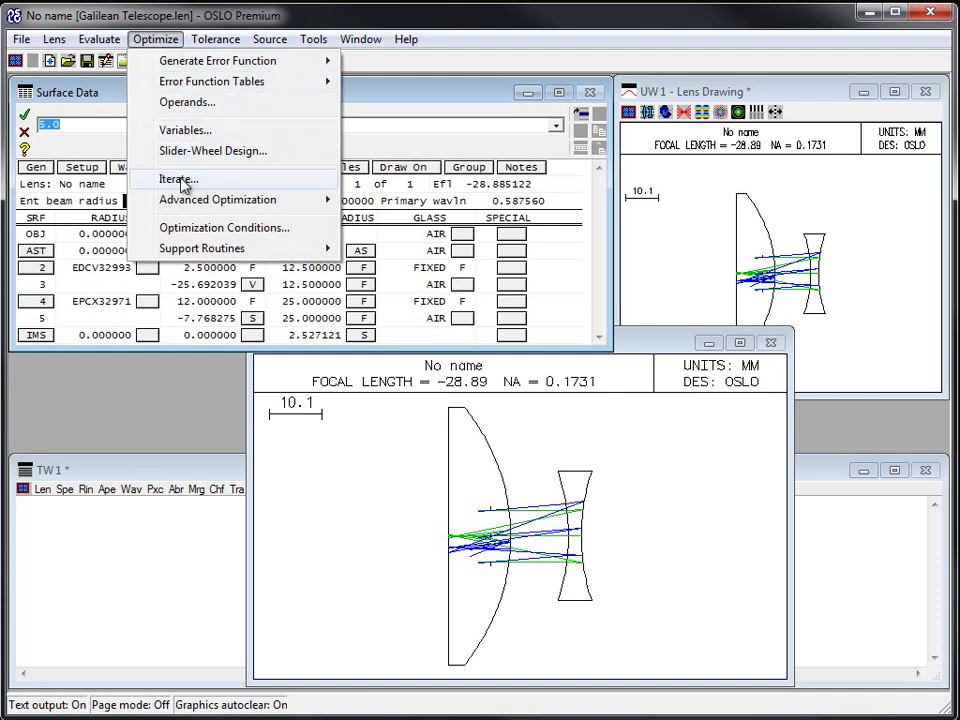
left_click(165, 467)
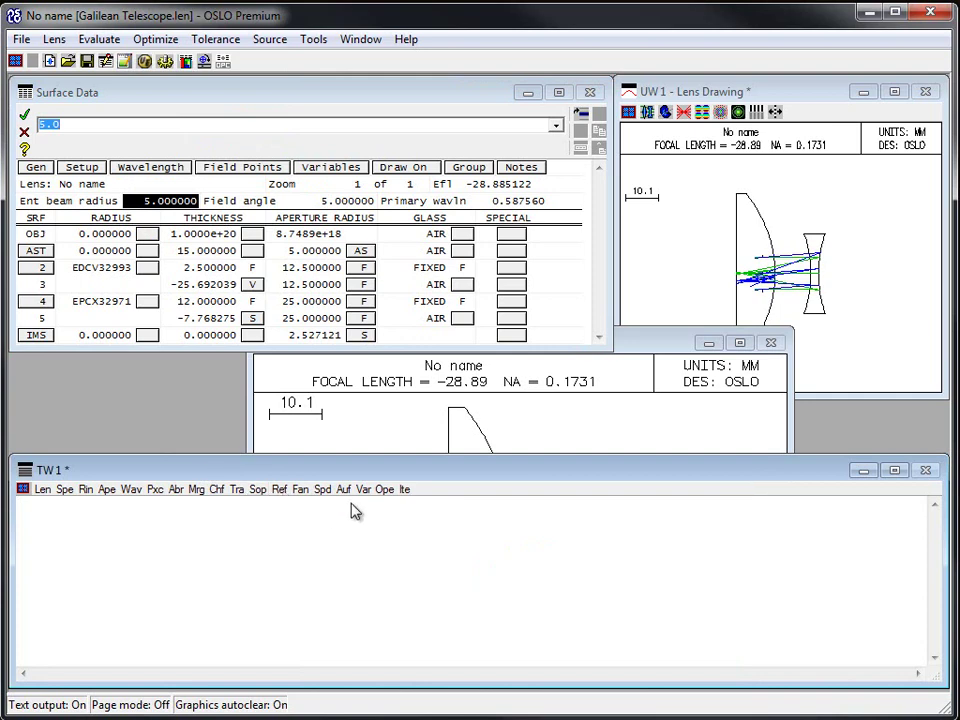
left_click(404, 490)
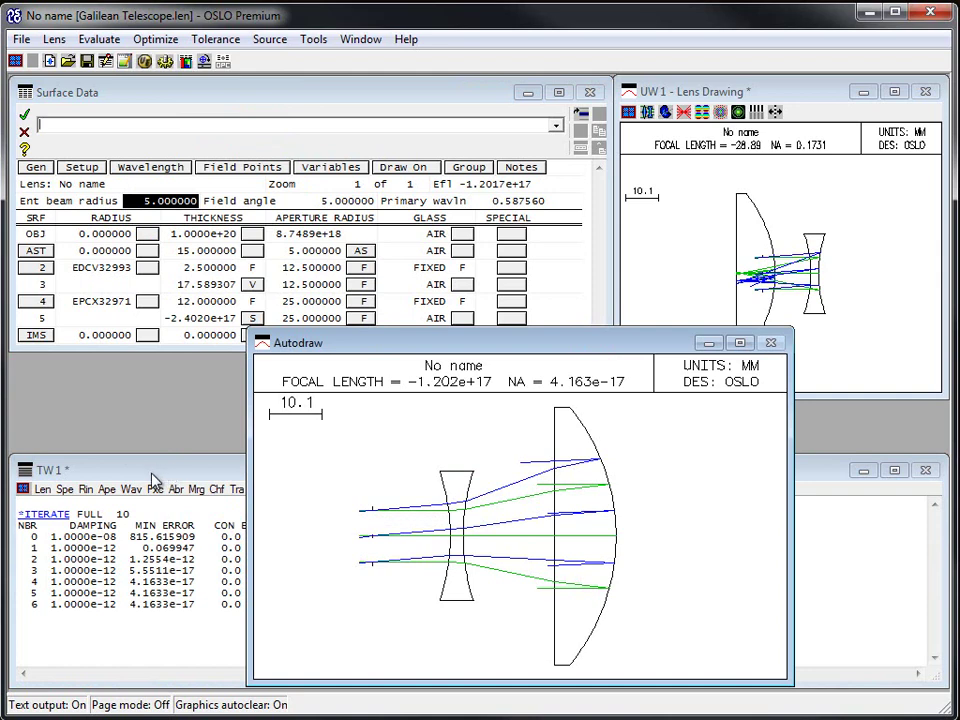
left_click(162, 478)
left_click(570, 427)
left_click(205, 318)
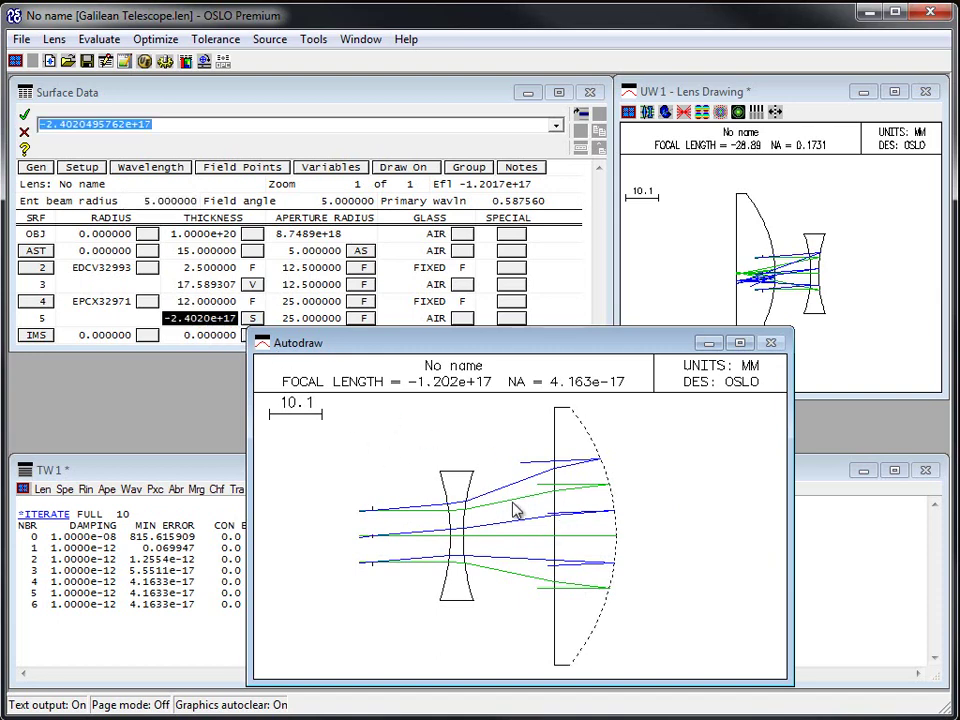
left_click(195, 286)
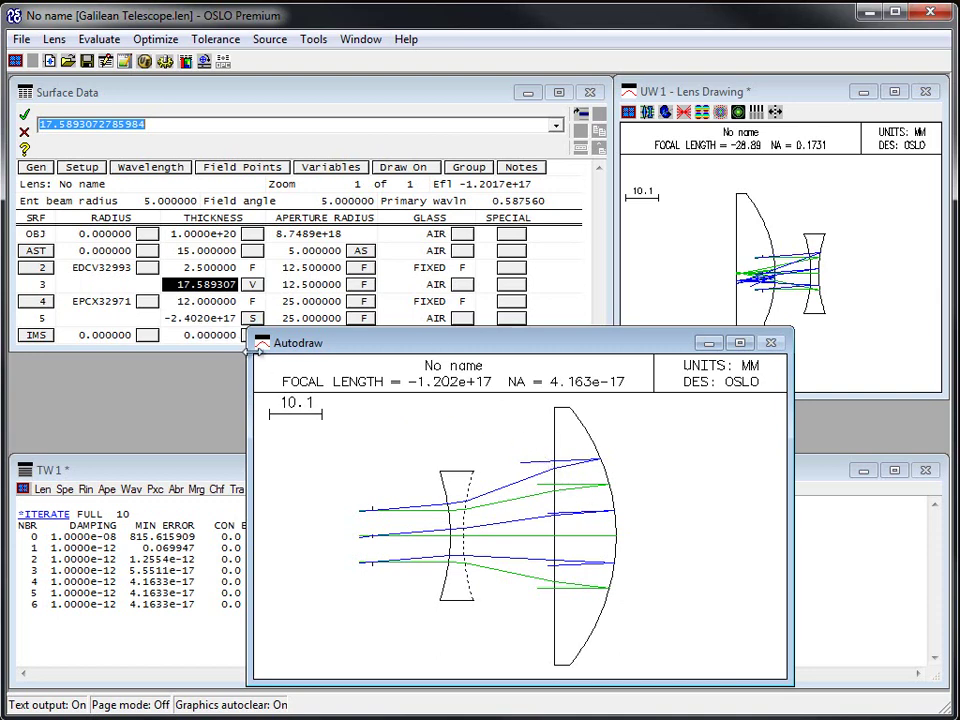
left_click(144, 214)
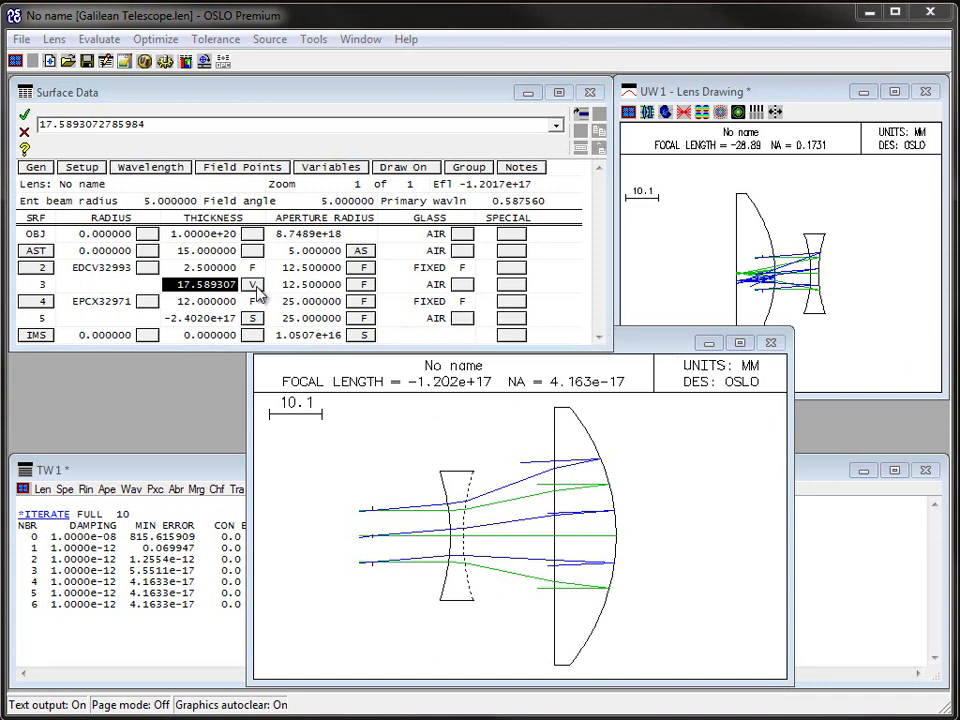
- Enter 17.59 as surface 3's thickness, keeping the telescope essentially afocal
left_click(200, 287)
type("1")
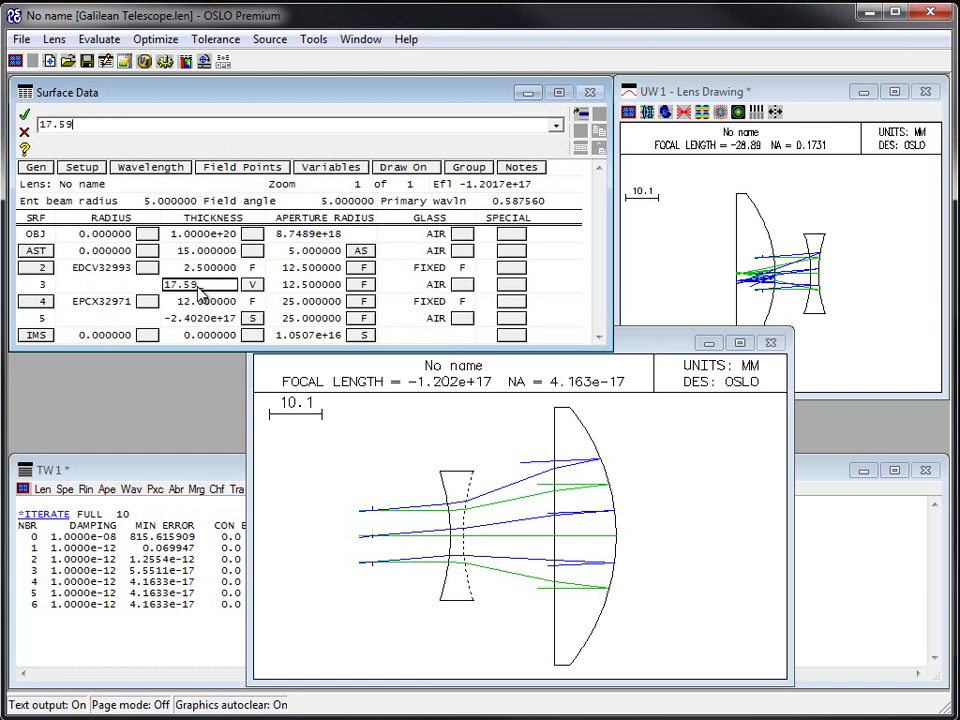
type("7.59")
key("Return")
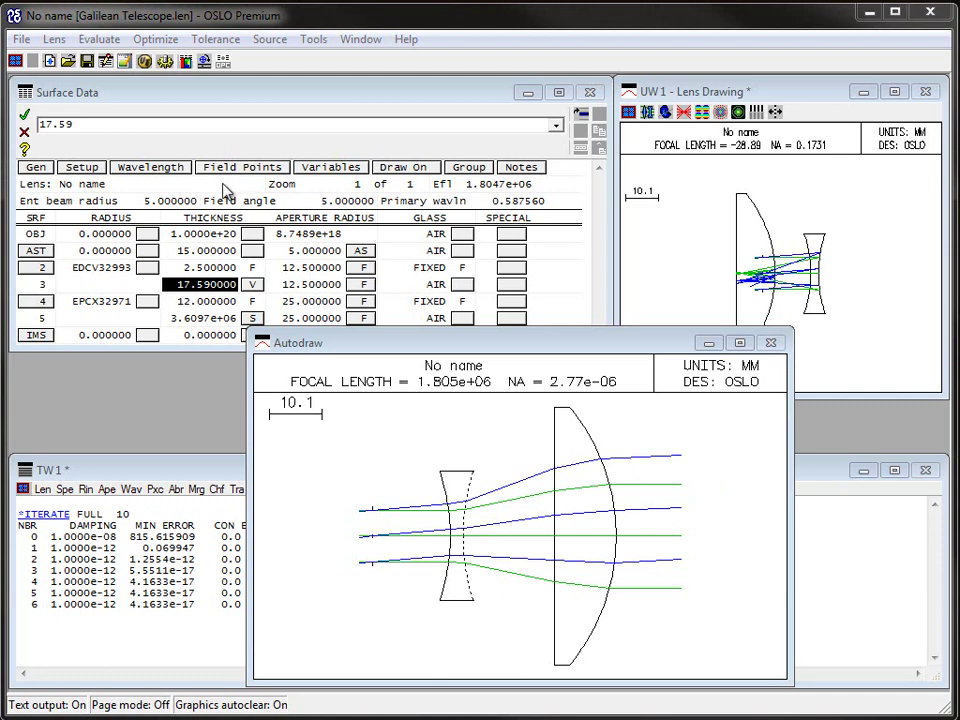
- Name the lens 'Galilean Example'
left_click(170, 184)
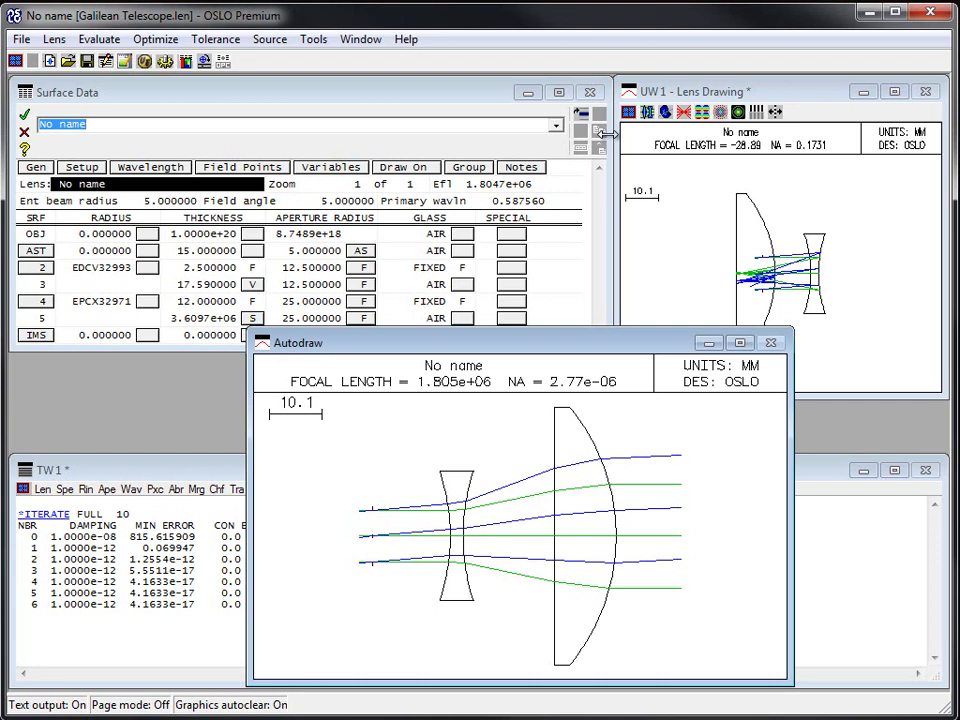
type("Galilean Example")
key("Return")
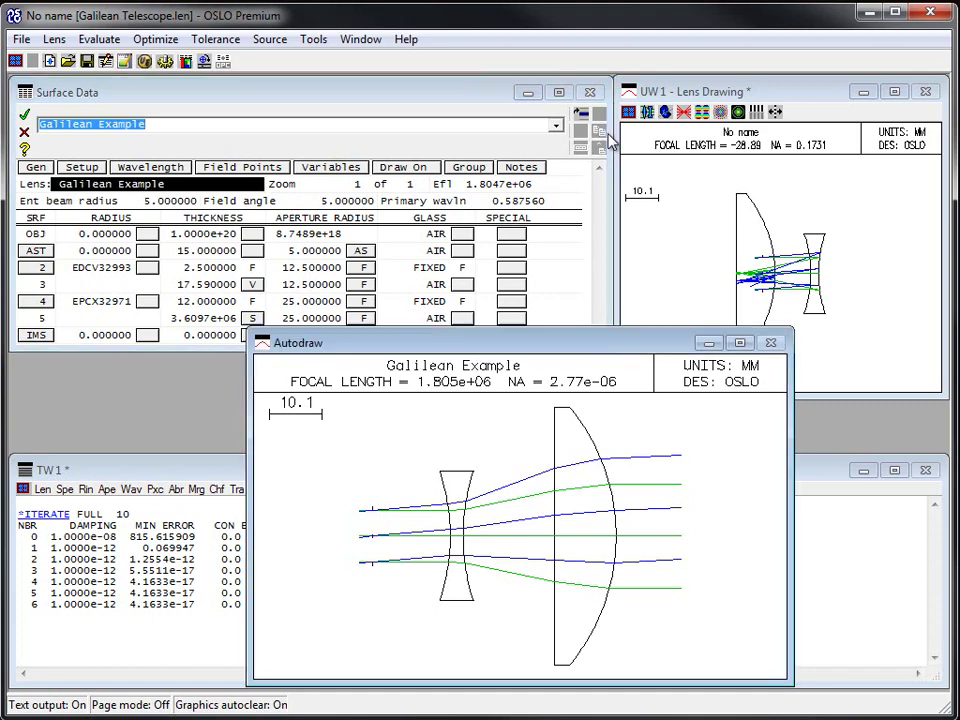
- Open the recent file Galilean_Example.len without saving the current changes
left_click(21, 40)
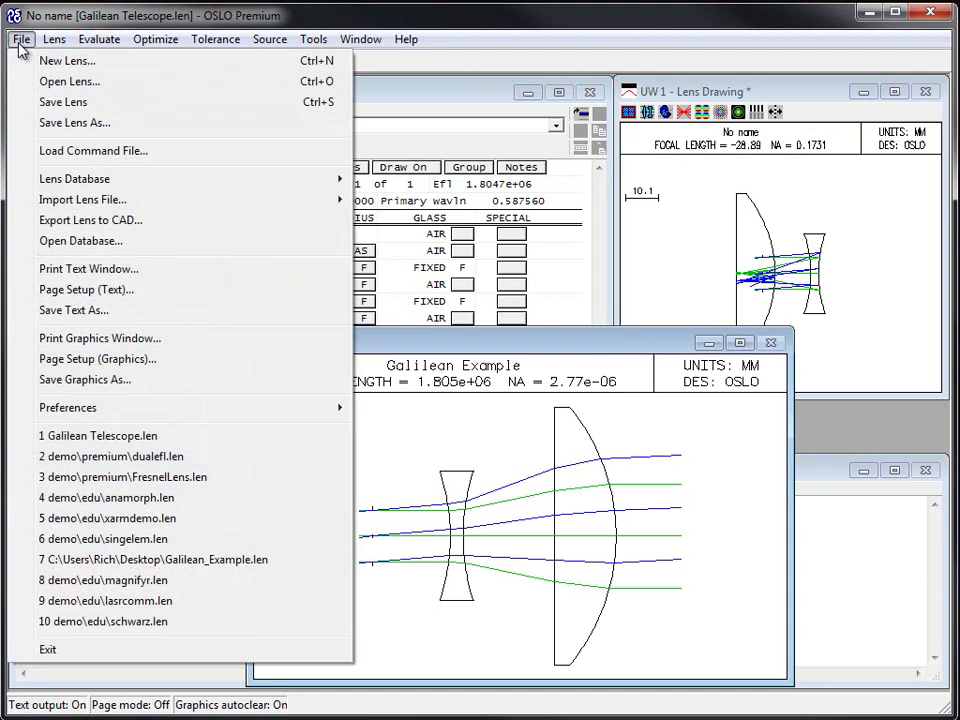
left_click(188, 562)
left_click(476, 399)
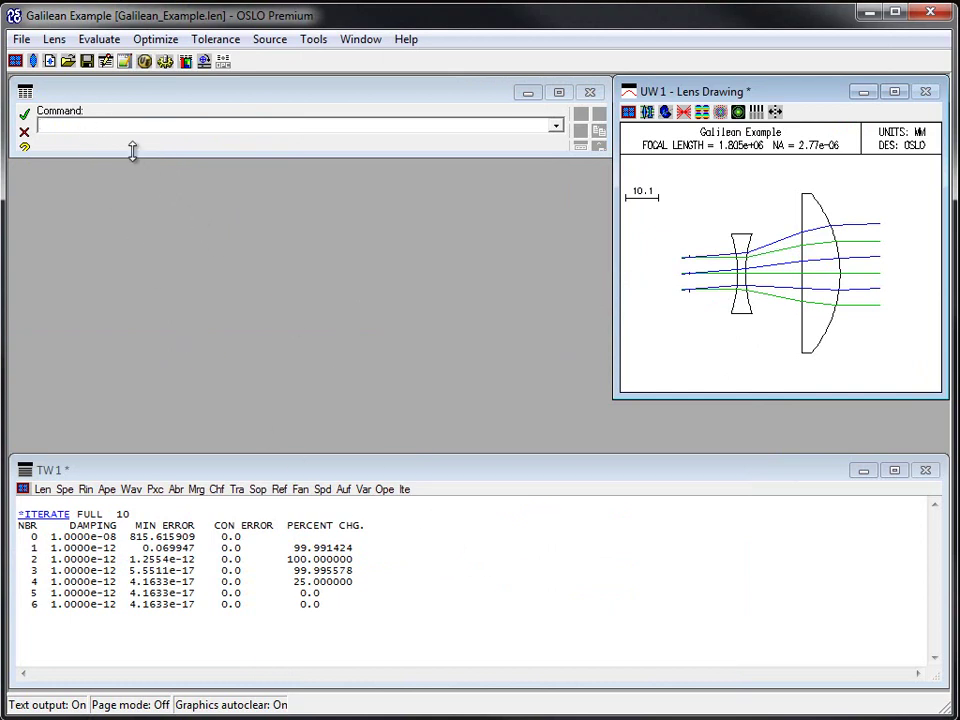
- Review the operands, then print all three to the text window, ratios near 2.0002
left_click(155, 39)
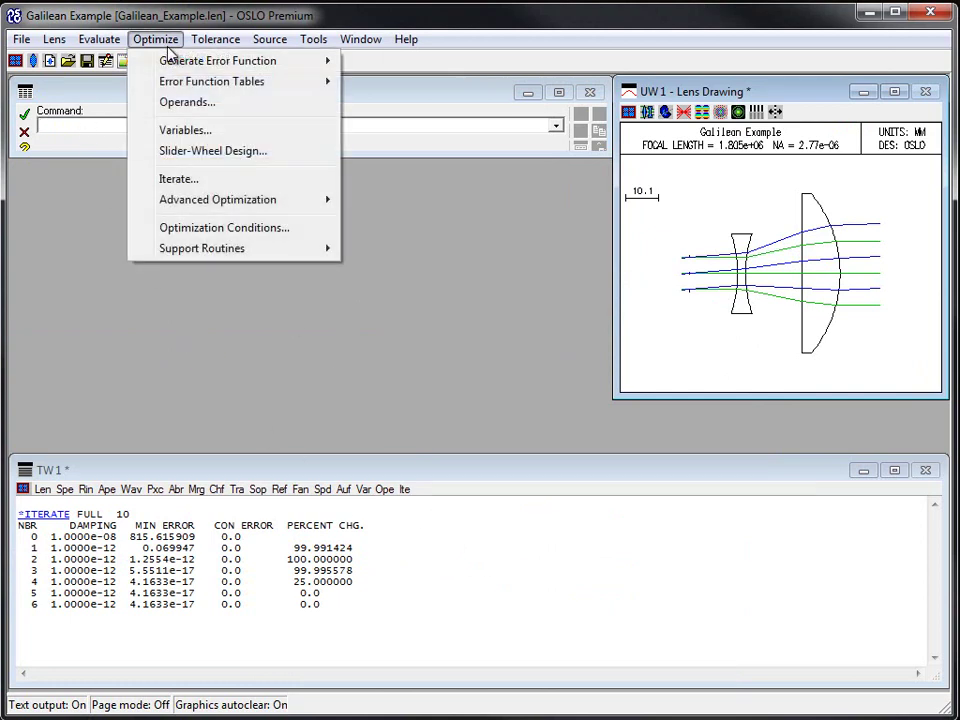
left_click(188, 104)
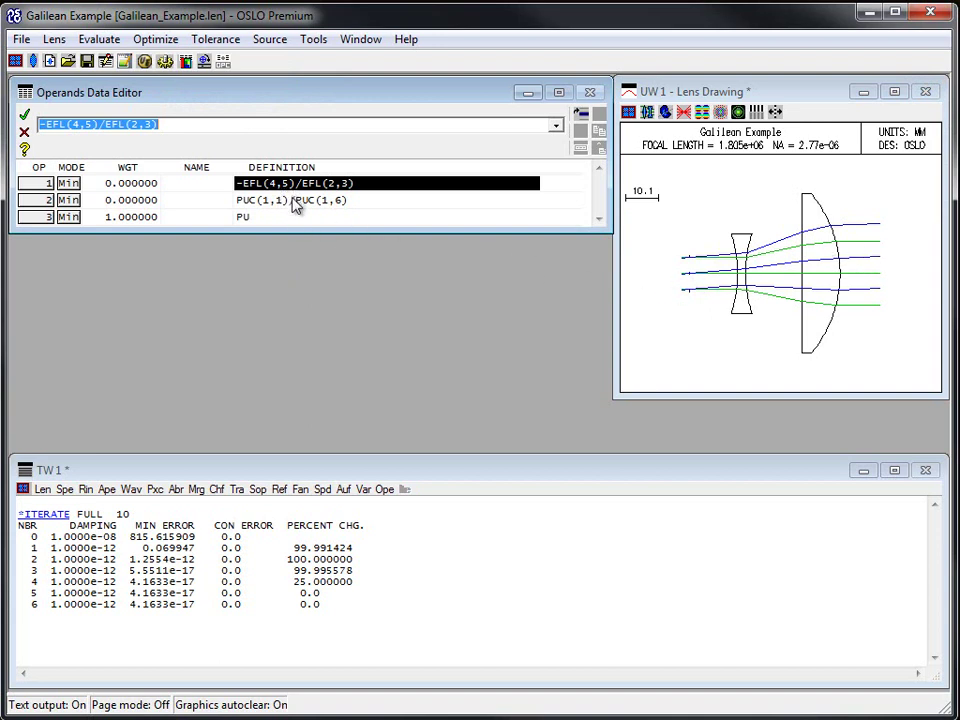
left_click(24, 114)
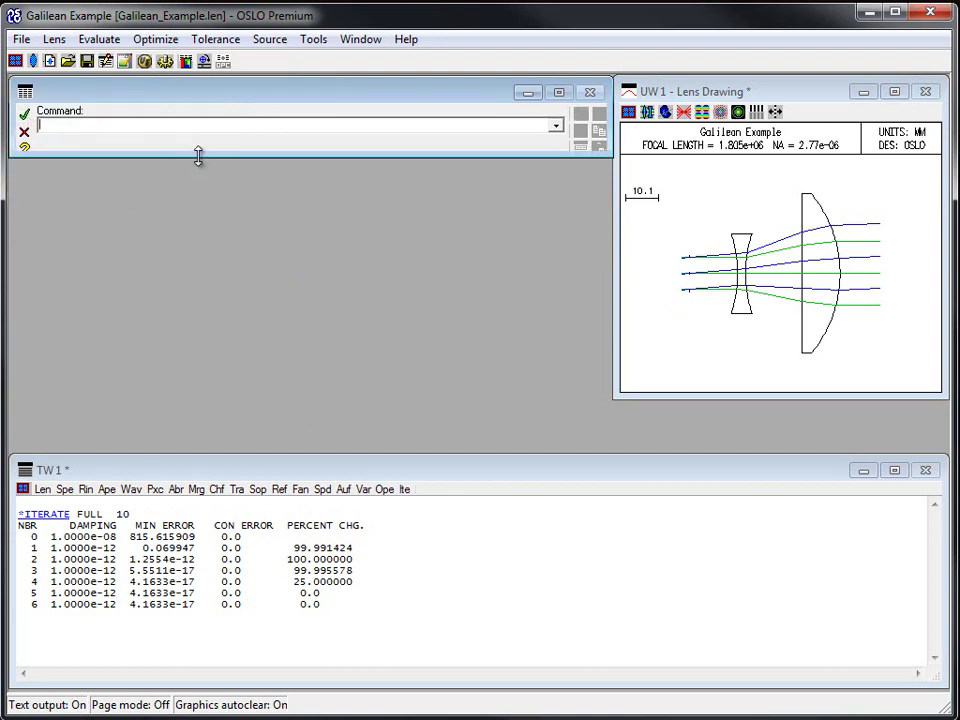
left_click(385, 495)
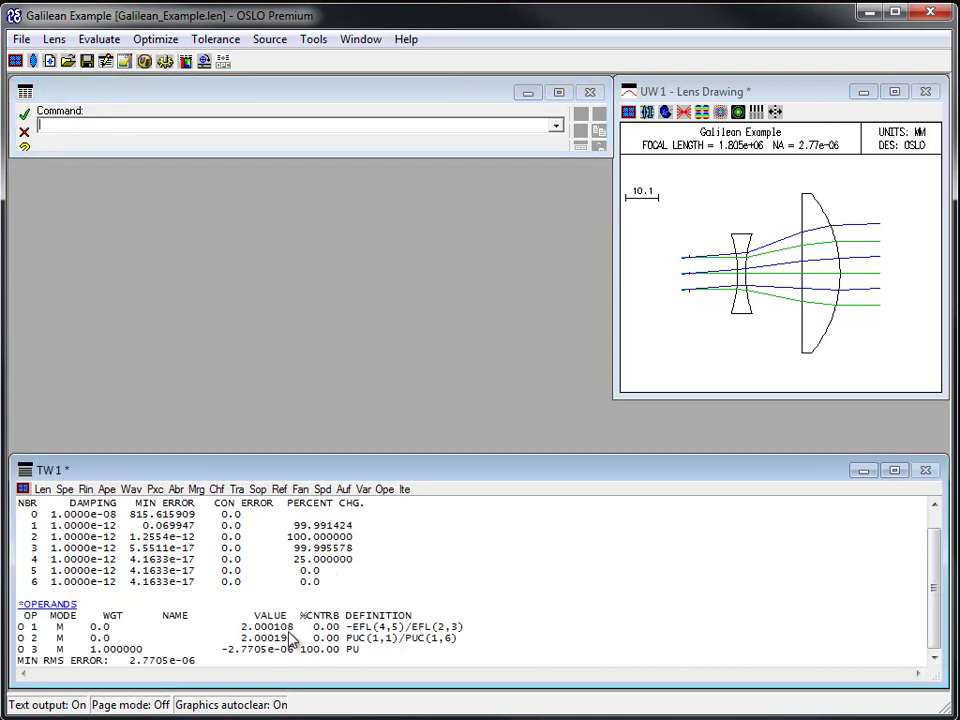